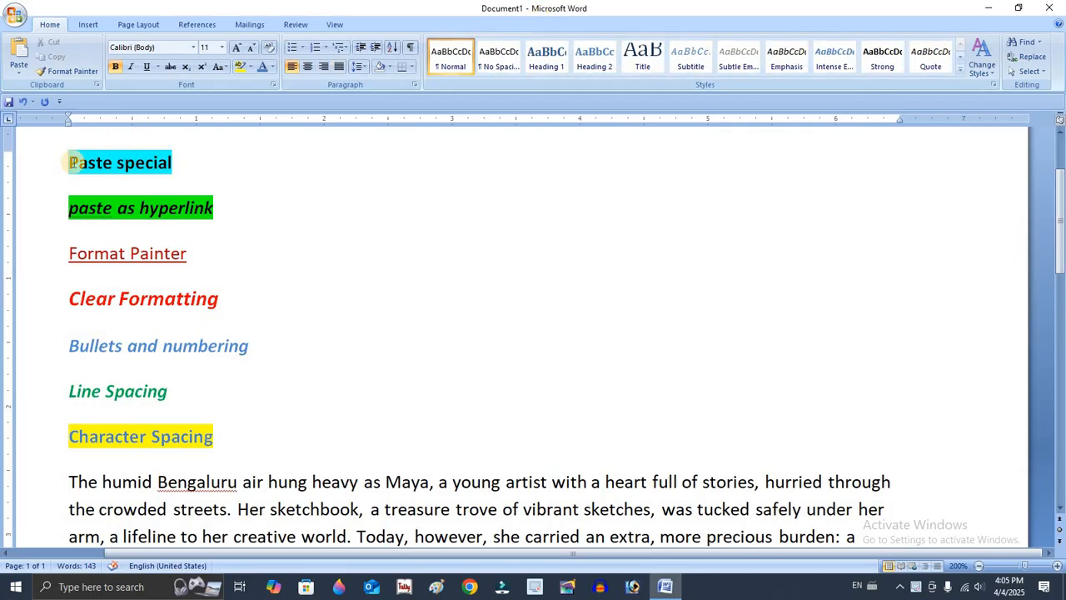
Copy the word "Bengaluru" from the first line of the paragraph.
drag(67, 161, 216, 160)
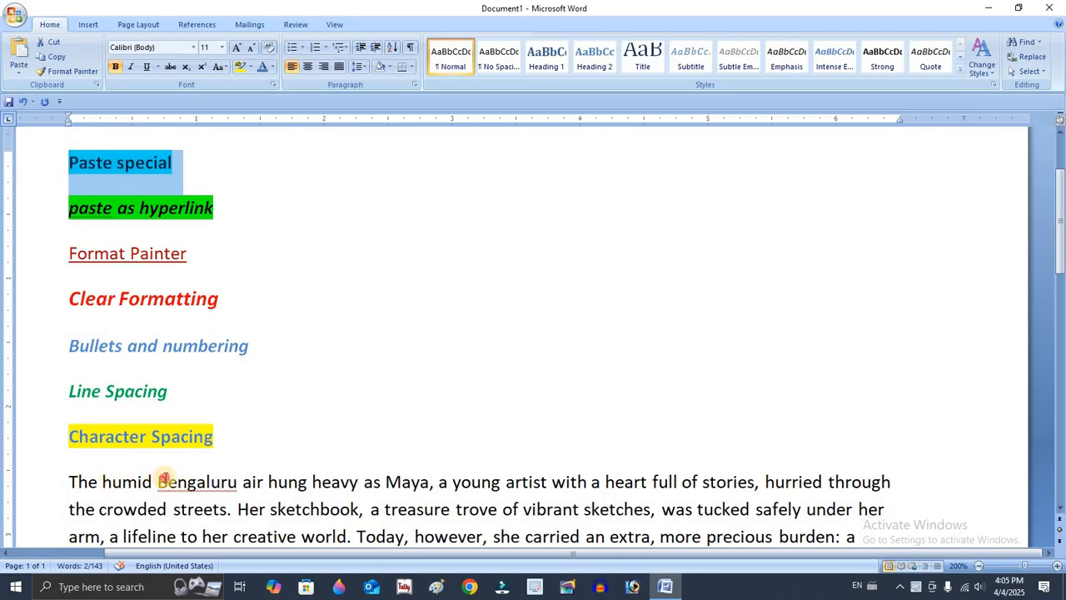
drag(159, 481, 242, 483)
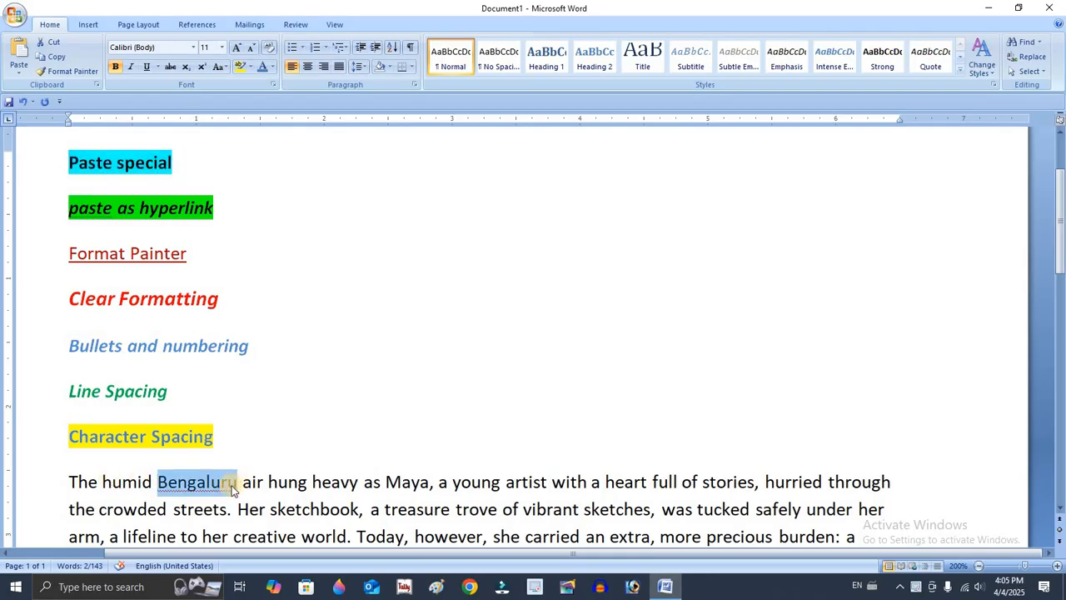
right_click(227, 484)
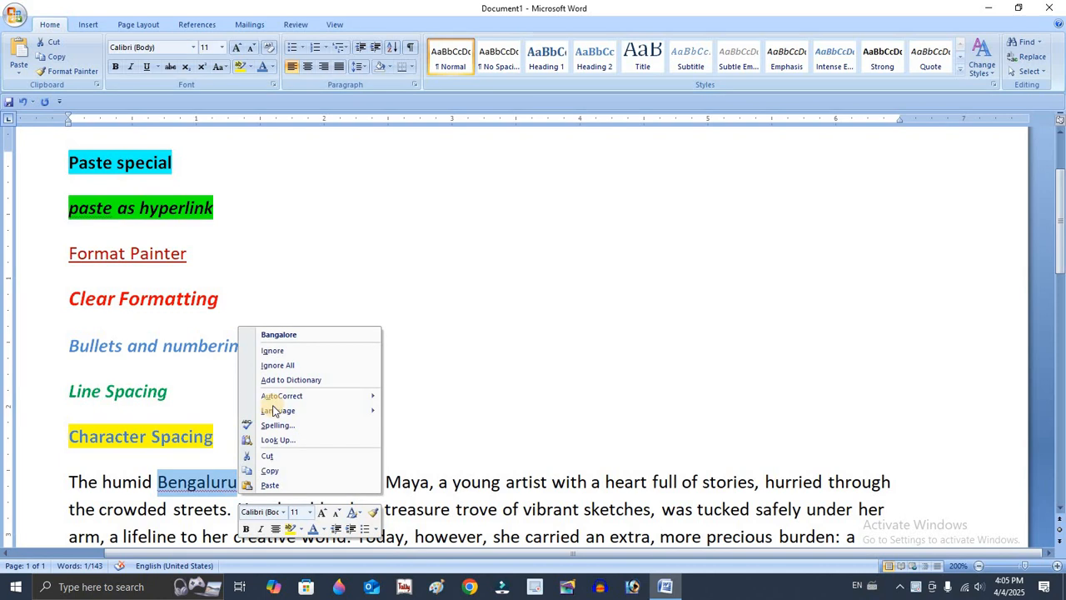
click(291, 472)
click(291, 476)
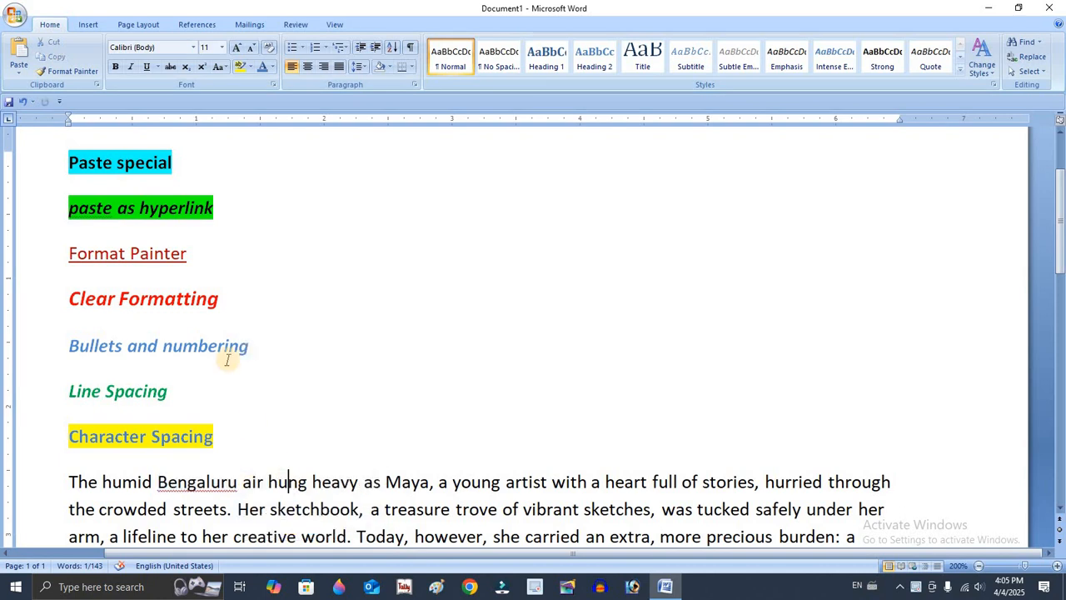
Paste the copied word after the "Format Painter" heading with Paste Special as Picture (Windows Metafile).
key(Up)
key(Up)
key(Up)
key(Up)
key(Up)
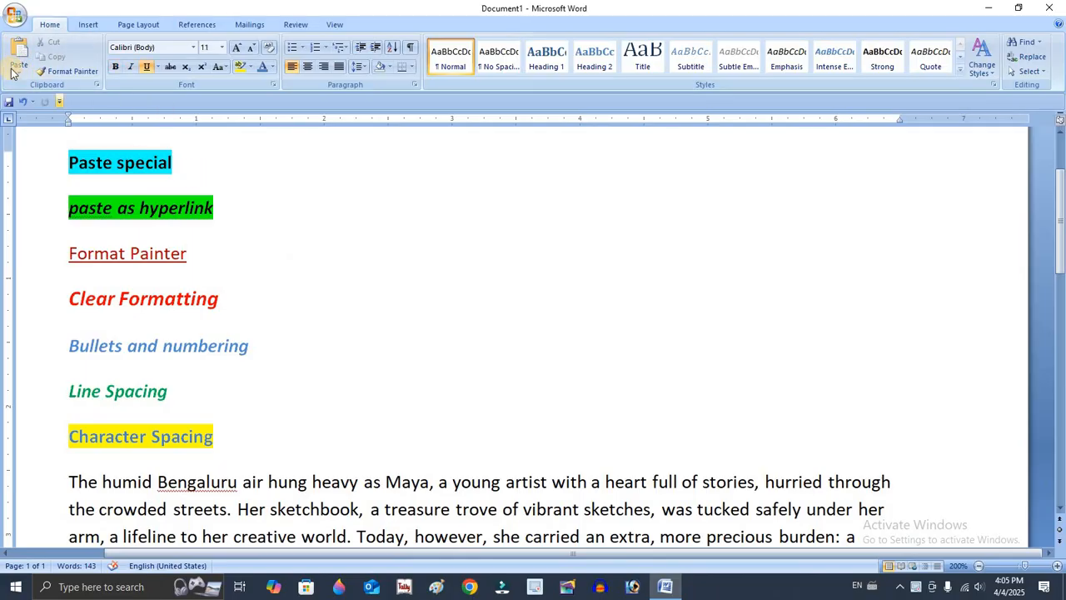
click(11, 71)
click(60, 101)
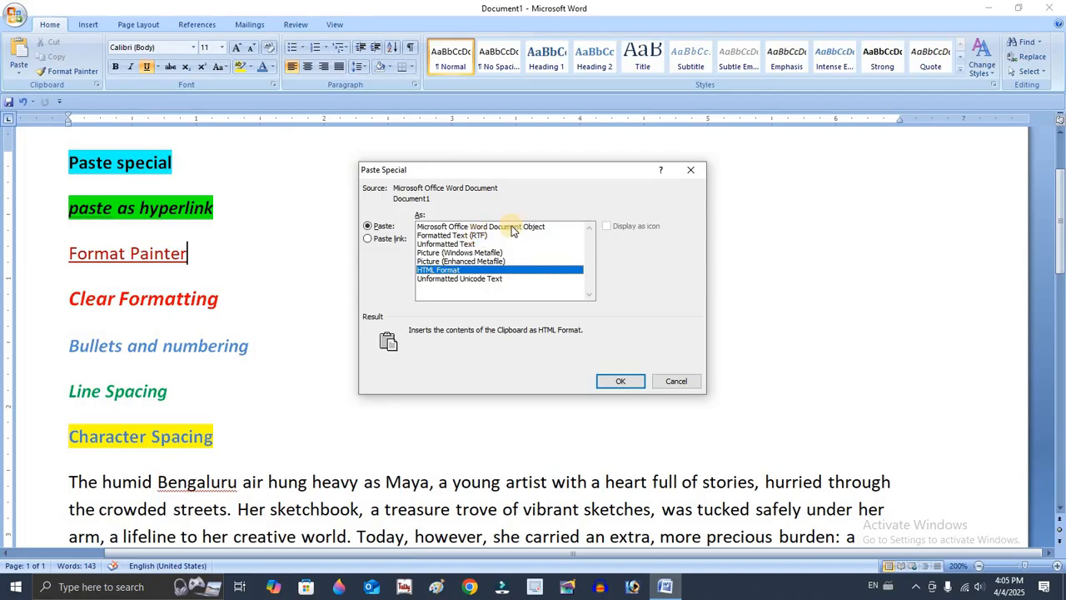
click(490, 262)
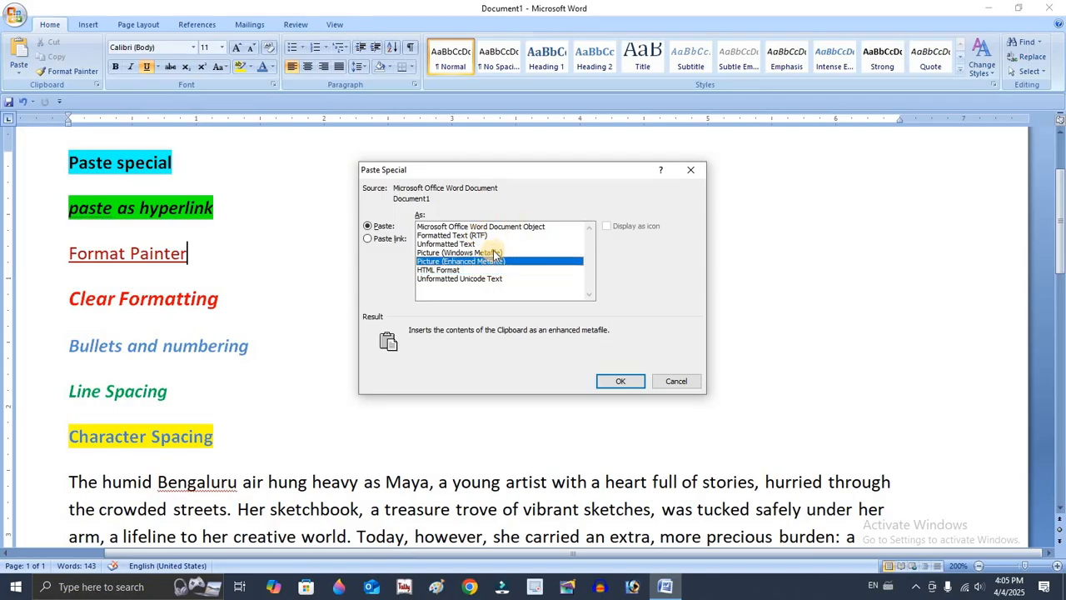
click(494, 253)
click(490, 235)
click(487, 226)
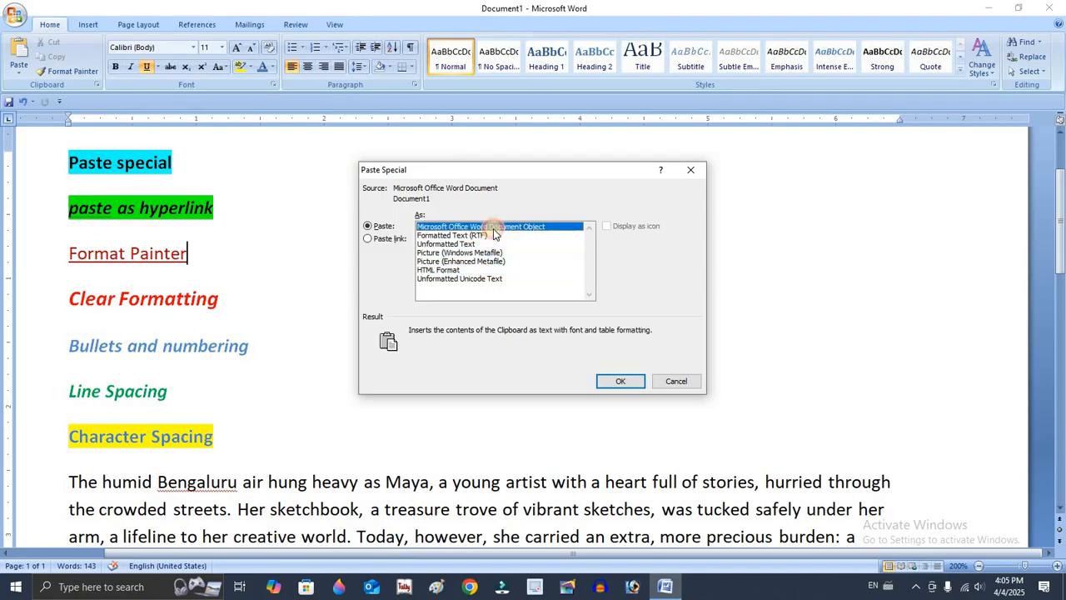
click(450, 269)
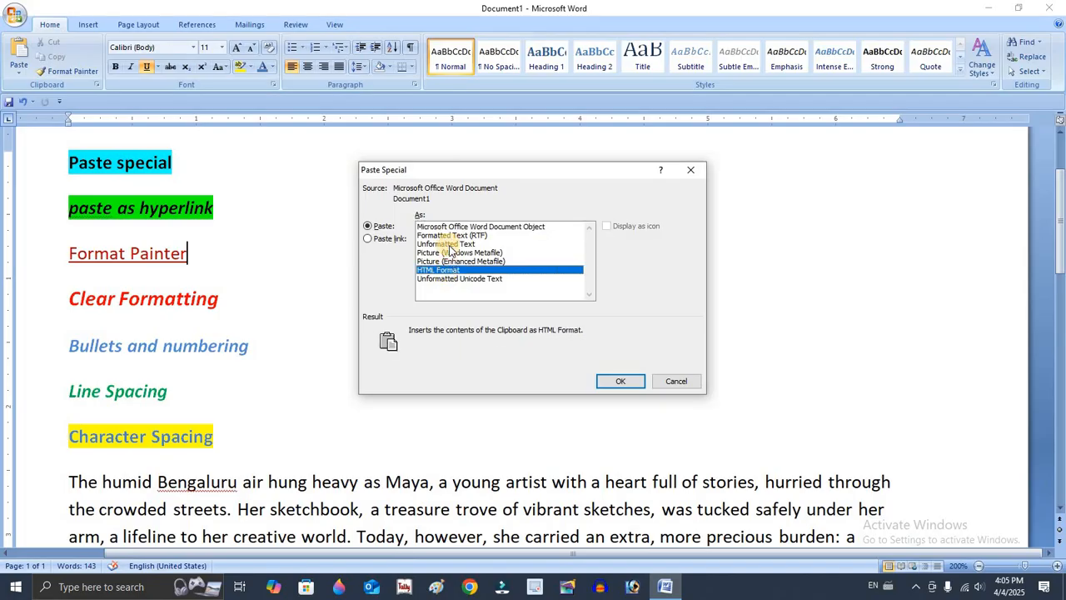
click(460, 252)
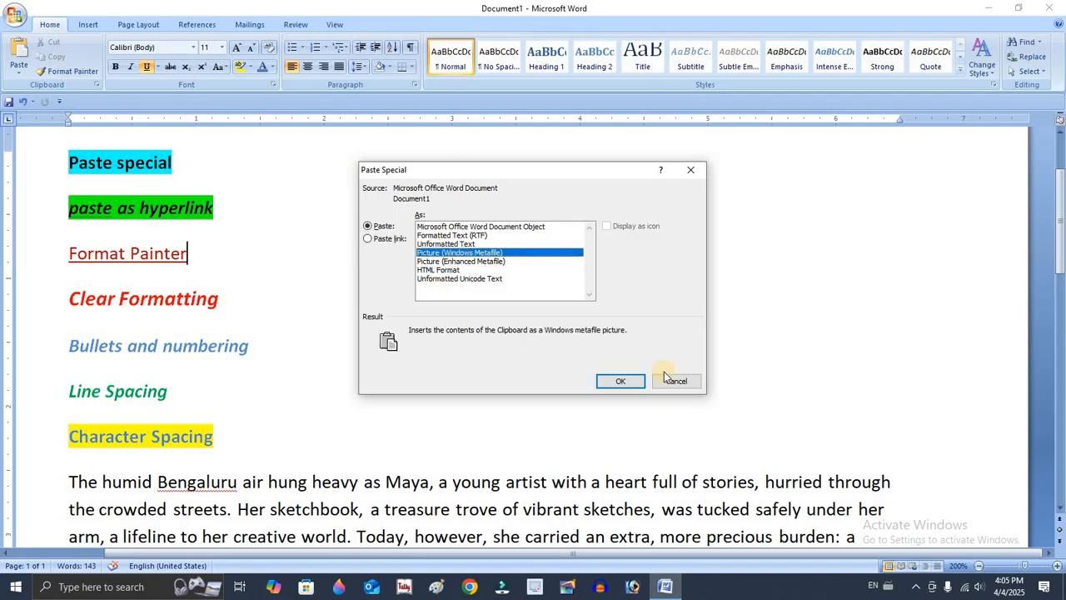
click(621, 380)
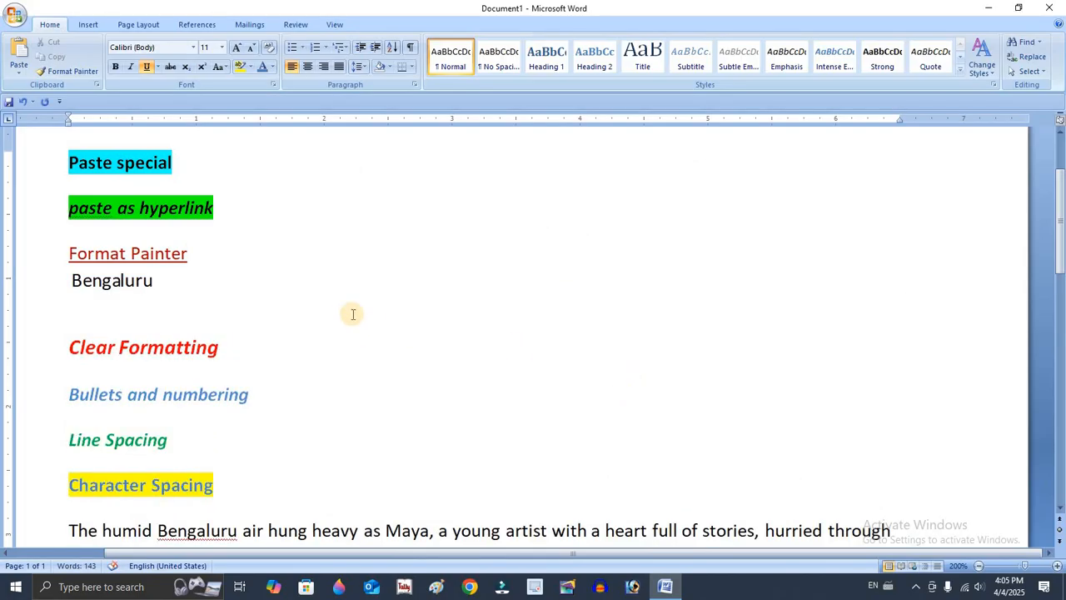
Crop the pasted "Bengaluru" picture close to its word, about 0.72" wide and 0.19" high.
click(146, 294)
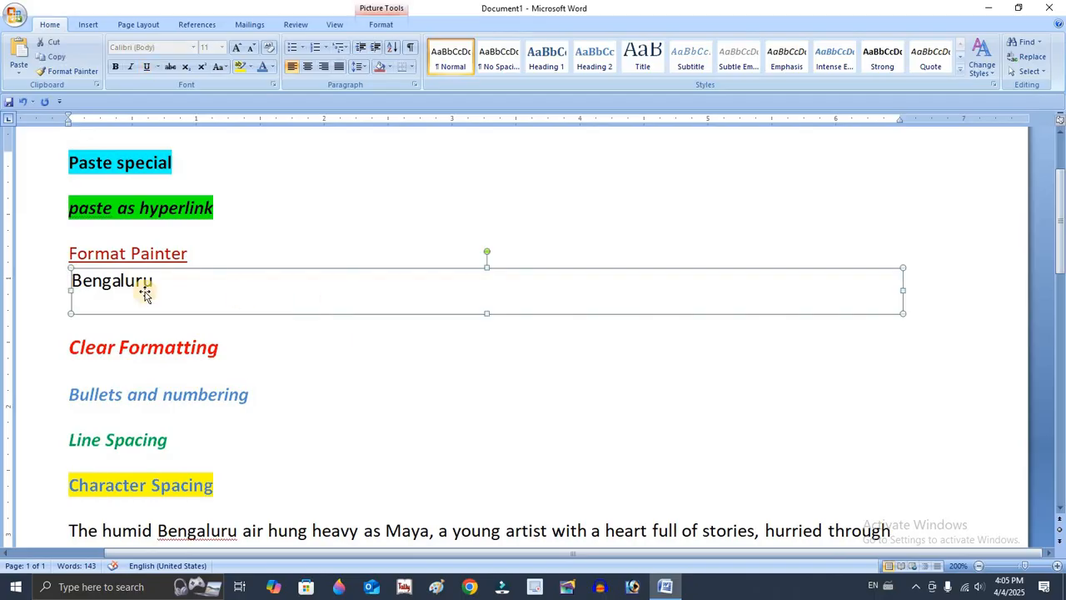
click(388, 27)
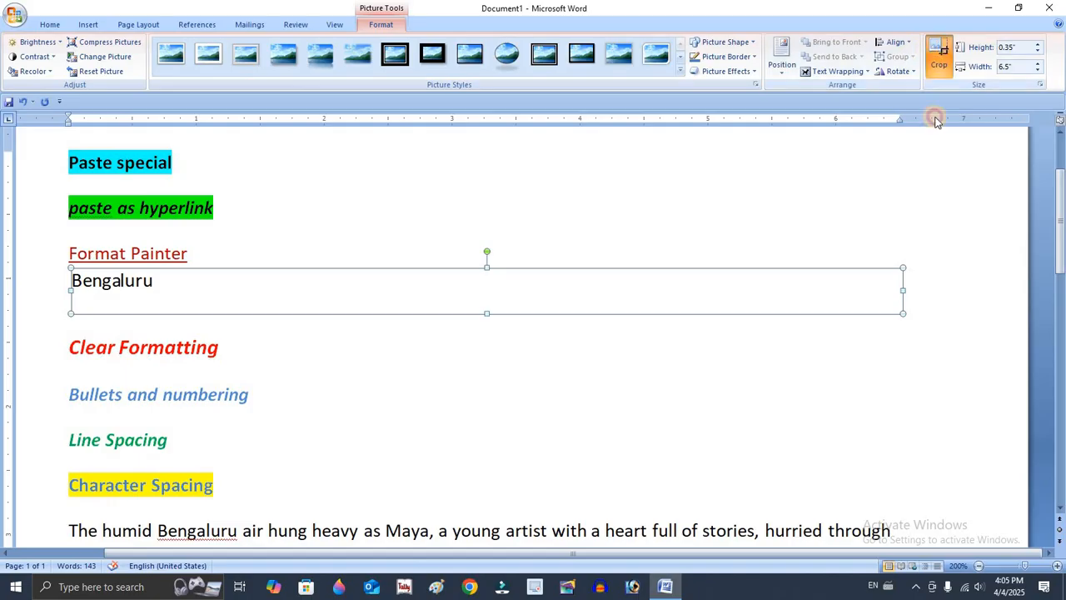
click(939, 56)
mouse_move(898, 311)
mouse_down()
mouse_move(269, 283)
mouse_move(171, 291)
mouse_move(197, 284)
mouse_up()
click(417, 235)
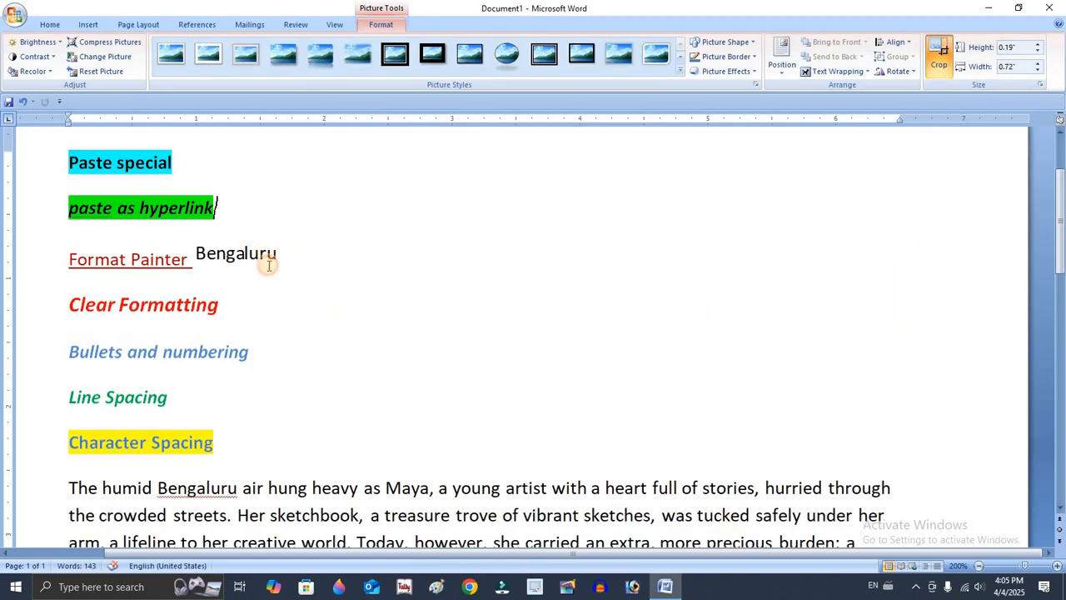
Move the "Bengaluru" picture beside the "paste as hyperlink" heading and set its text wrapping to In Front of Text.
drag(263, 254, 584, 209)
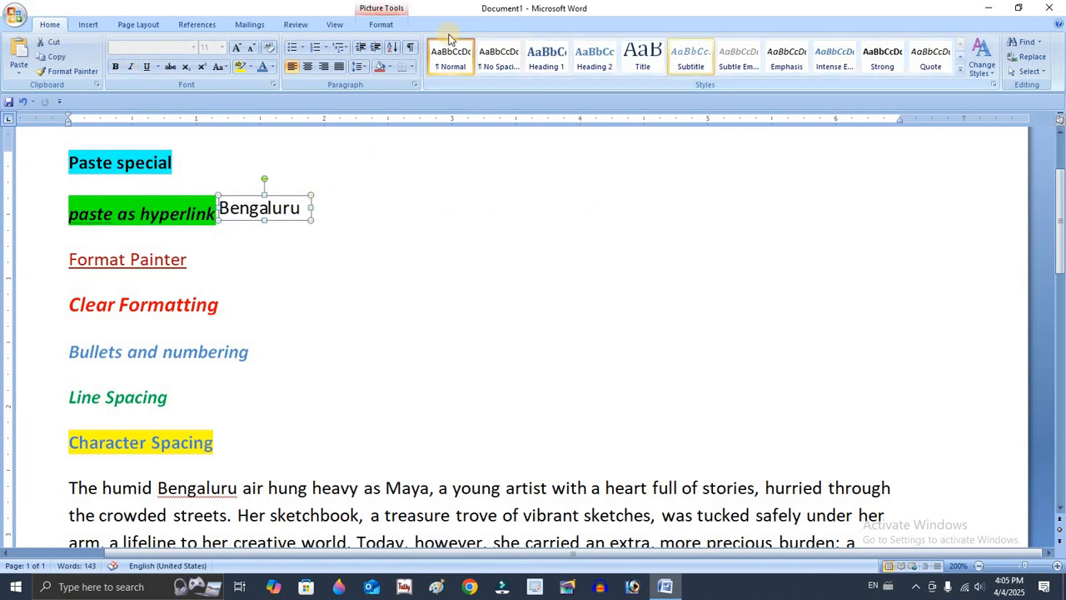
click(381, 24)
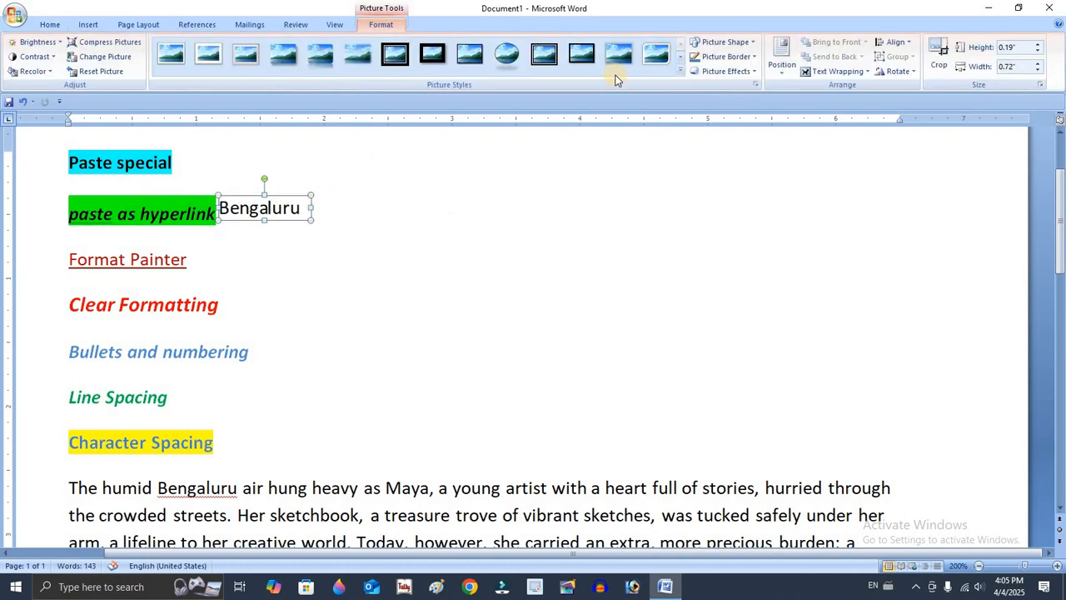
click(840, 71)
click(847, 147)
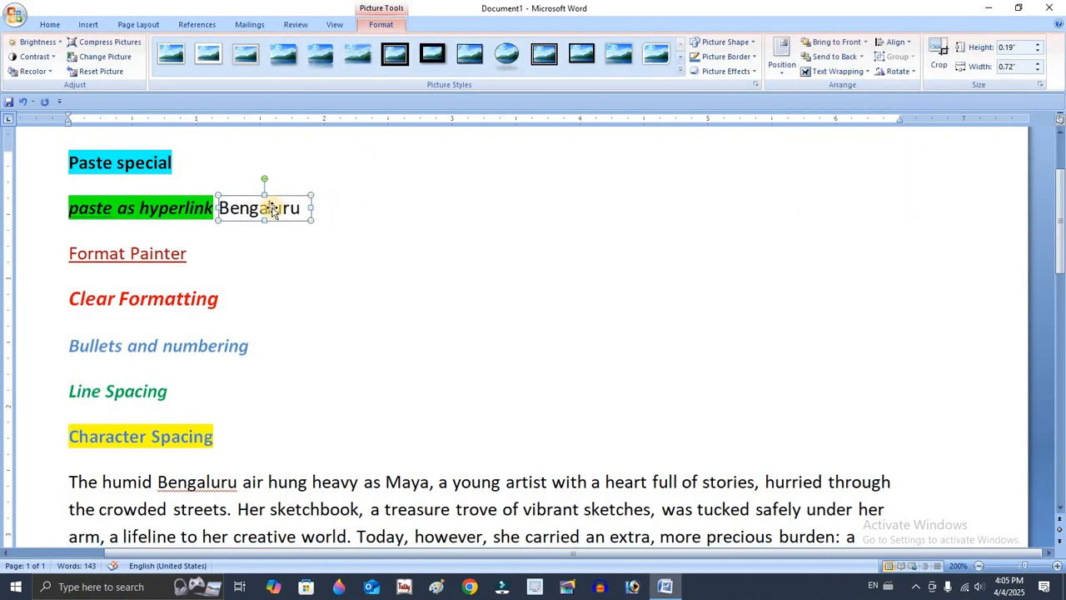
Move the "Bengaluru" picture into the blank area beside the headings and resize it to about 1.2" wide and 0.32" high.
mouse_move(262, 207)
mouse_down()
mouse_move(585, 225)
mouse_move(639, 247)
mouse_move(333, 255)
mouse_move(590, 191)
mouse_move(221, 250)
mouse_move(284, 261)
mouse_move(286, 316)
mouse_move(281, 303)
mouse_up()
drag(281, 303, 352, 385)
drag(352, 385, 494, 270)
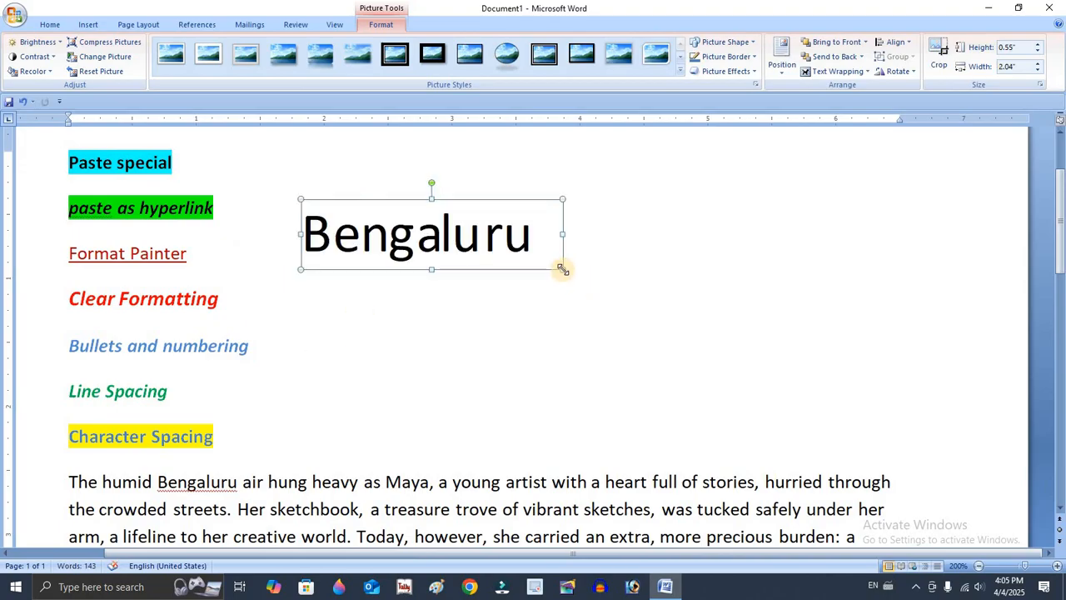
drag(562, 269, 454, 240)
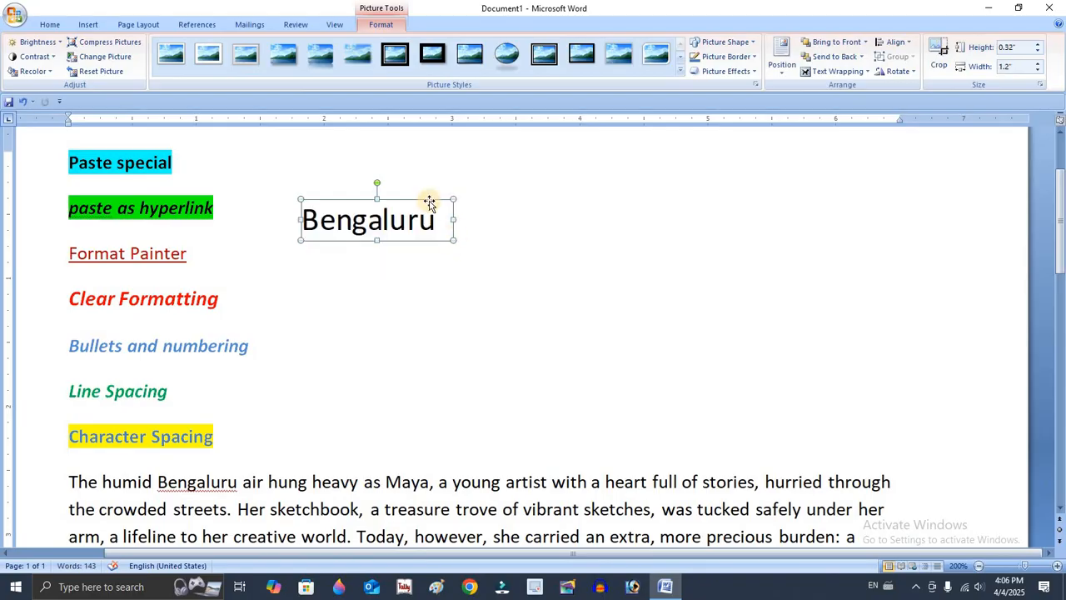
Try rotating the "Bengaluru" picture, undo the rotation, and shift the picture slightly away from the headings.
drag(375, 183, 431, 188)
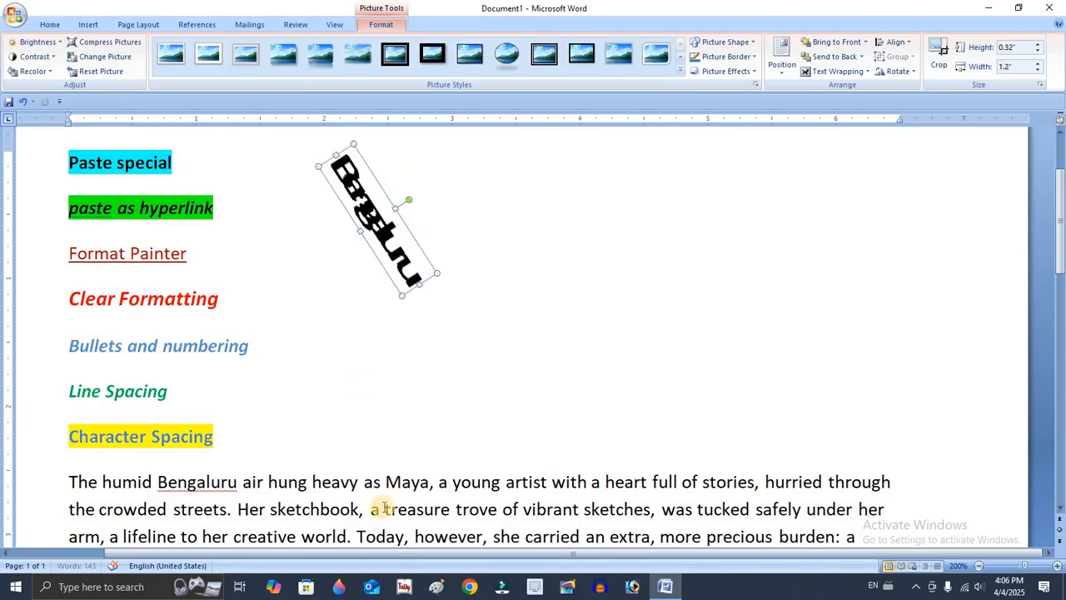
key(ctrl+z)
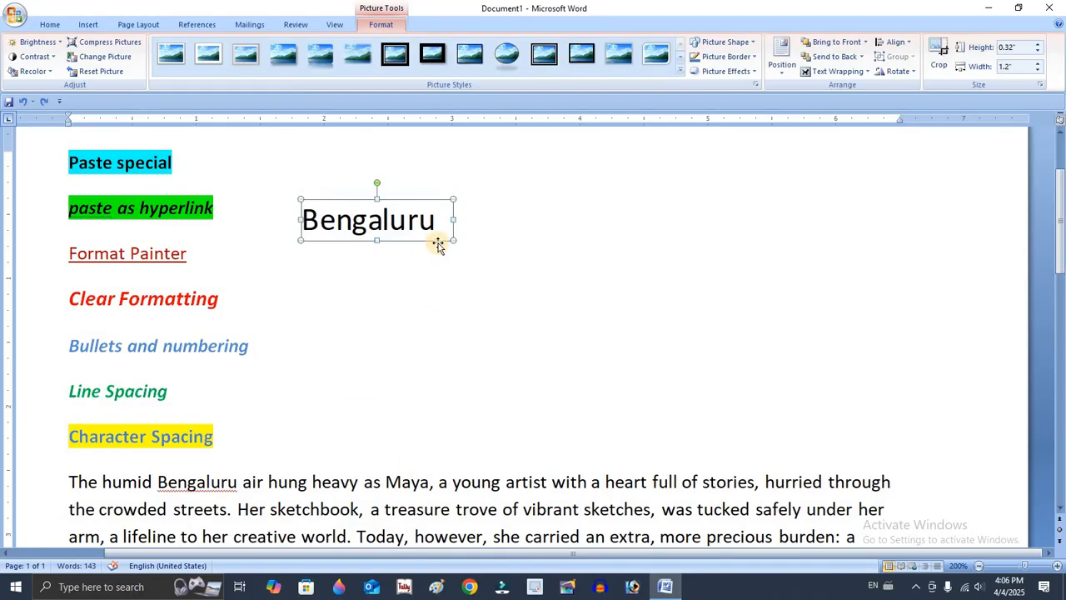
drag(425, 222, 464, 239)
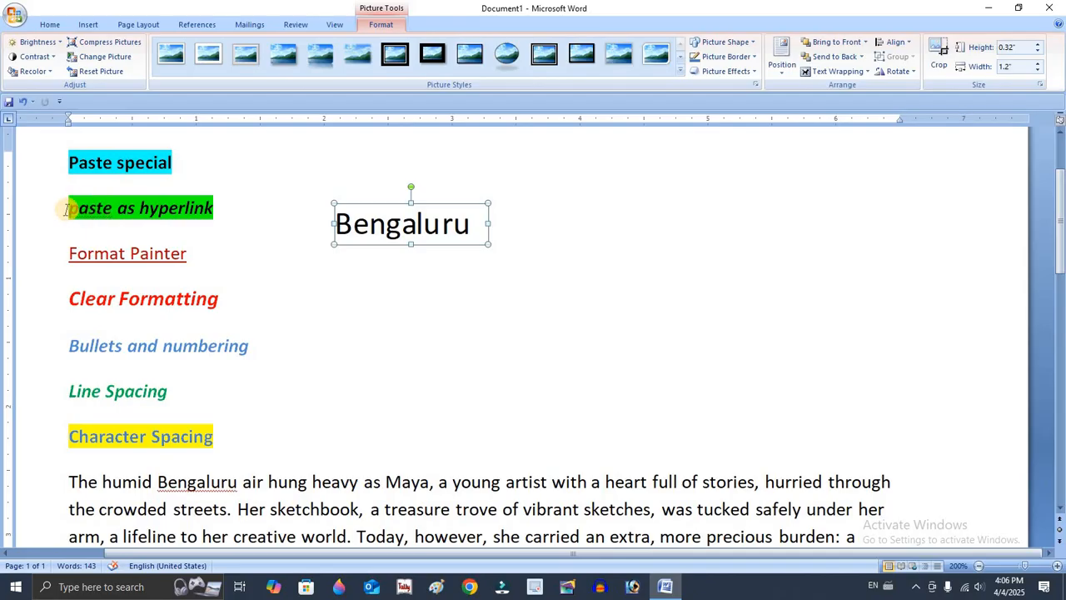
Copy the green-highlighted heading "paste as hyperlink".
drag(67, 210, 225, 205)
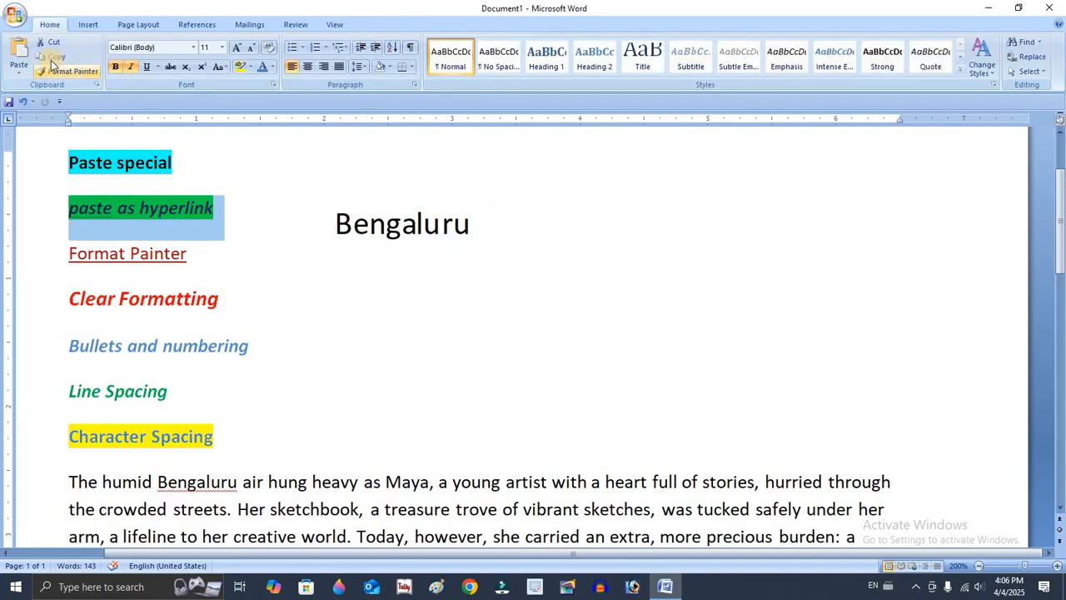
right_click(179, 208)
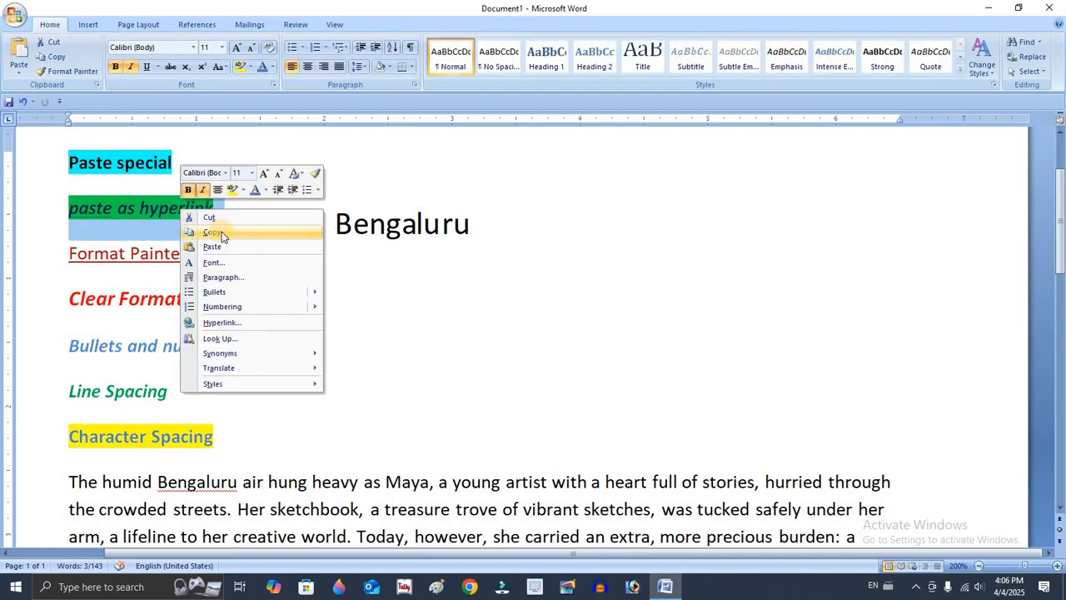
Try pasting the copied heading as Unformatted Text after "Clear Formatting" and undo the paste.
click(375, 297)
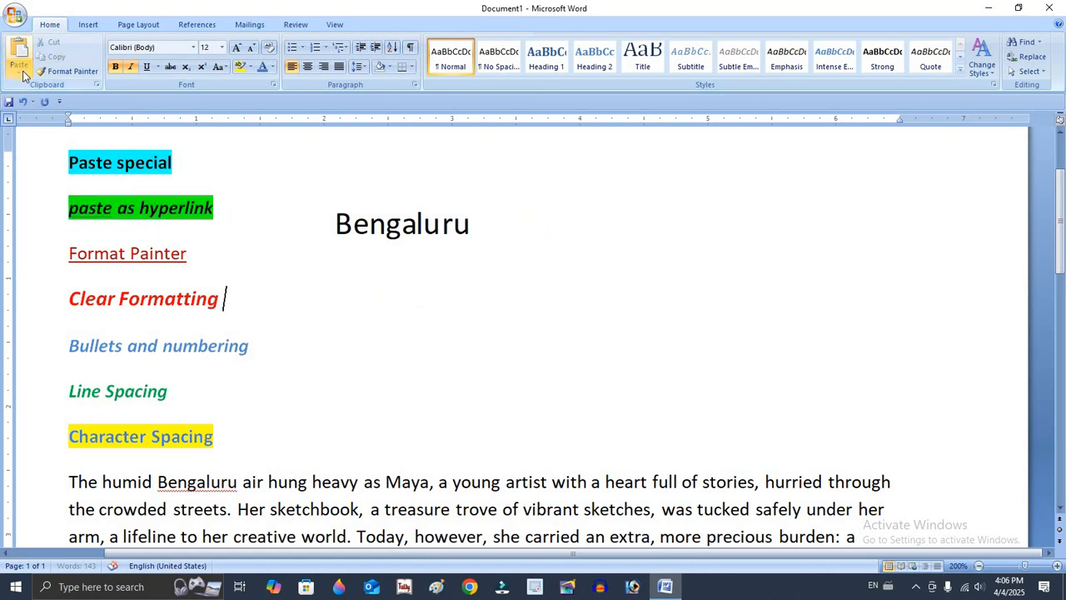
click(19, 71)
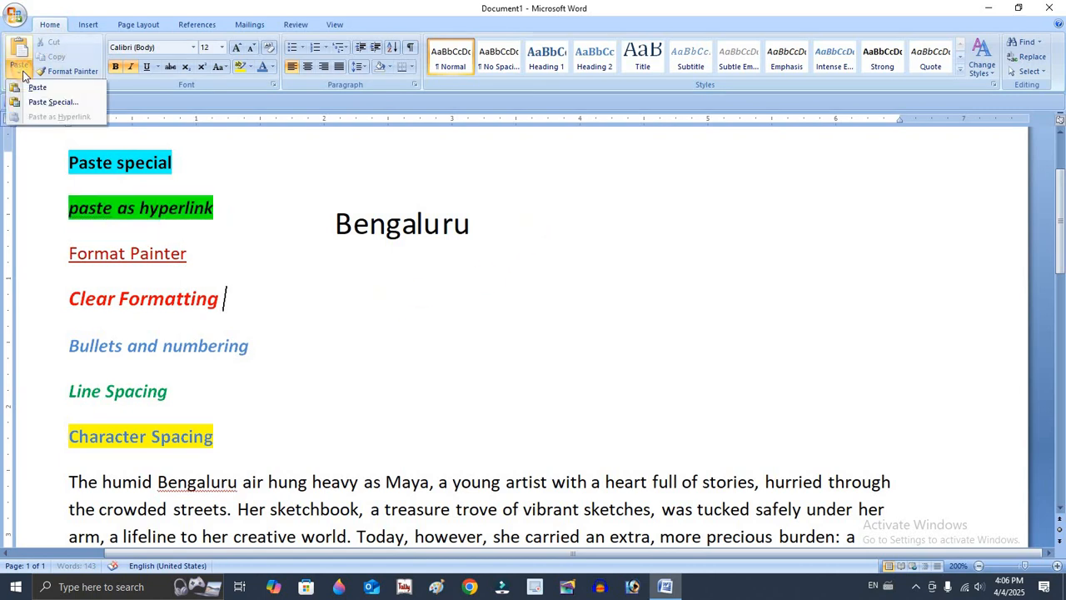
click(74, 105)
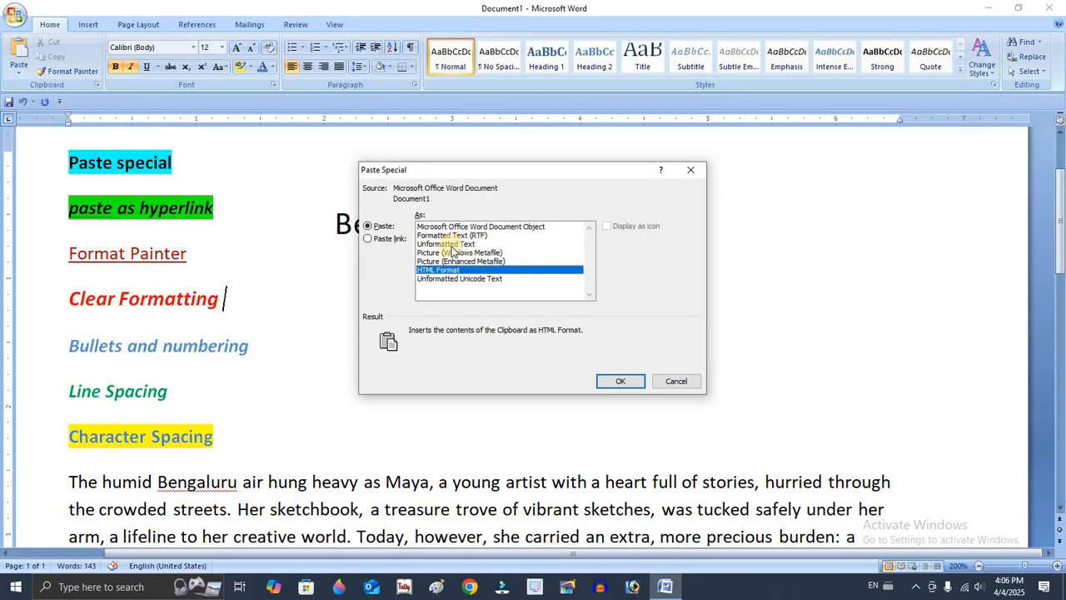
click(458, 244)
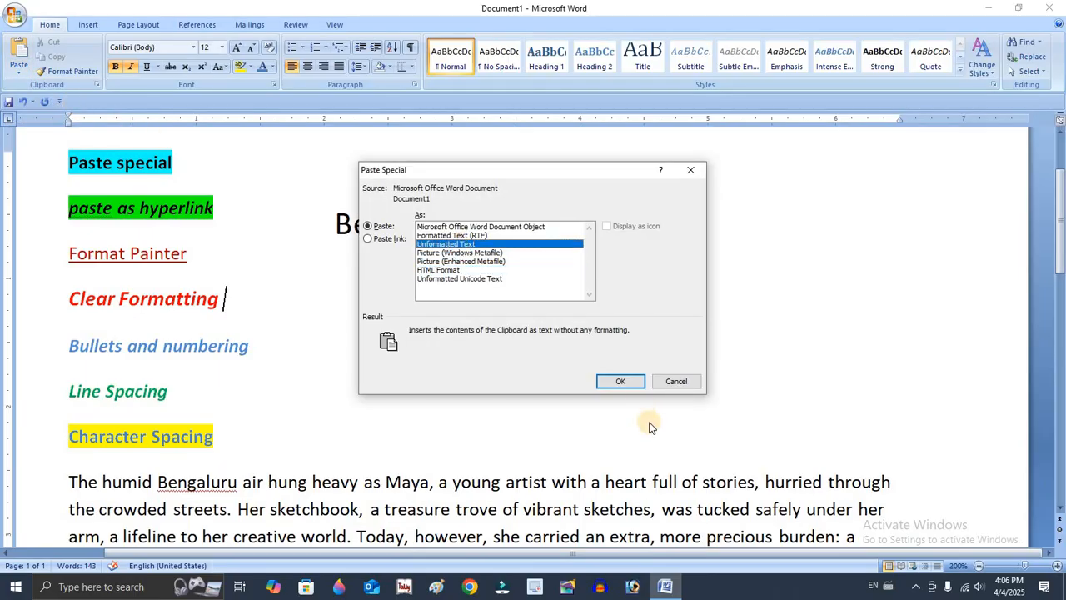
click(620, 381)
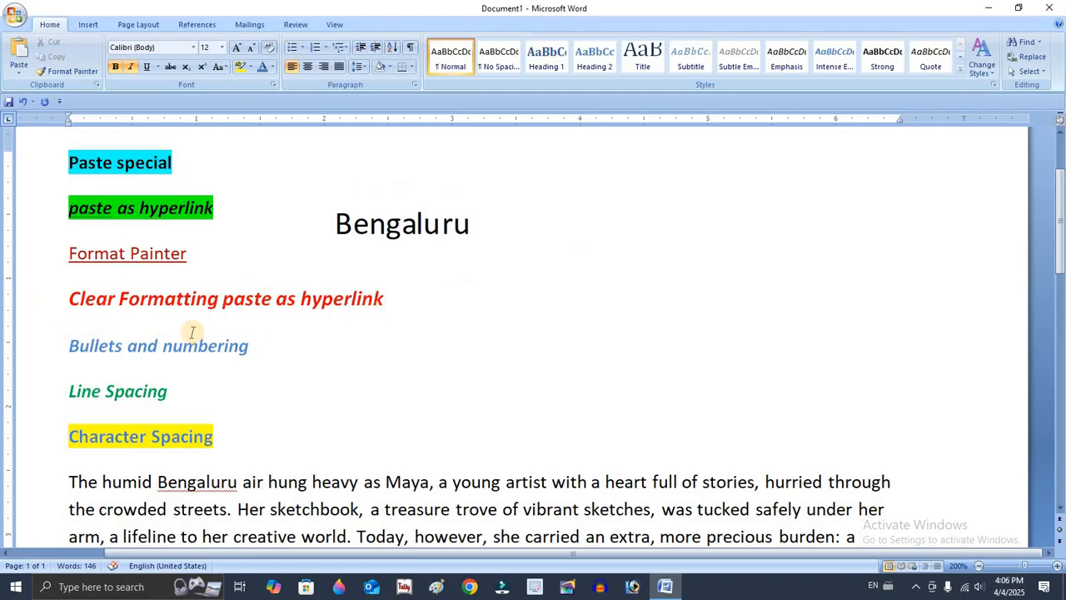
key(ctrl+z)
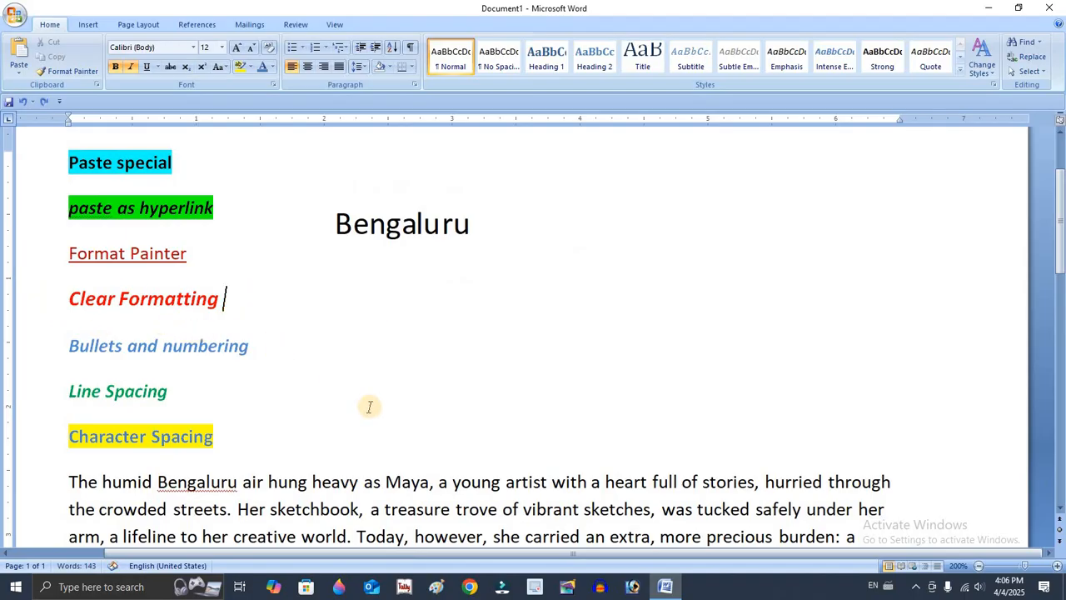
Paste the copied heading as Unformatted Text after "hurried through" in the paragraph and select the pasted words.
click(504, 484)
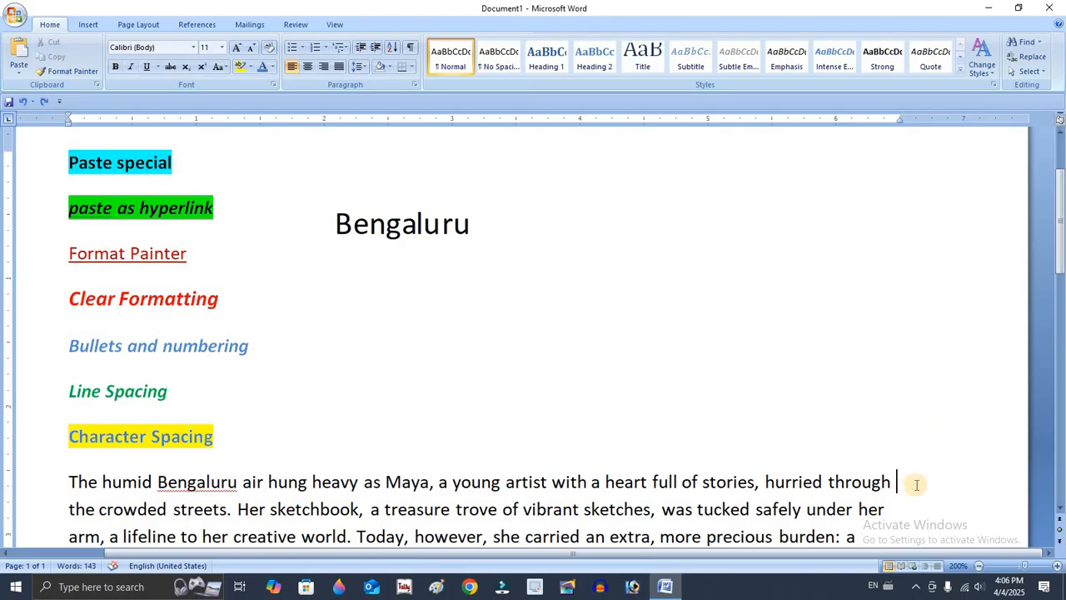
click(20, 73)
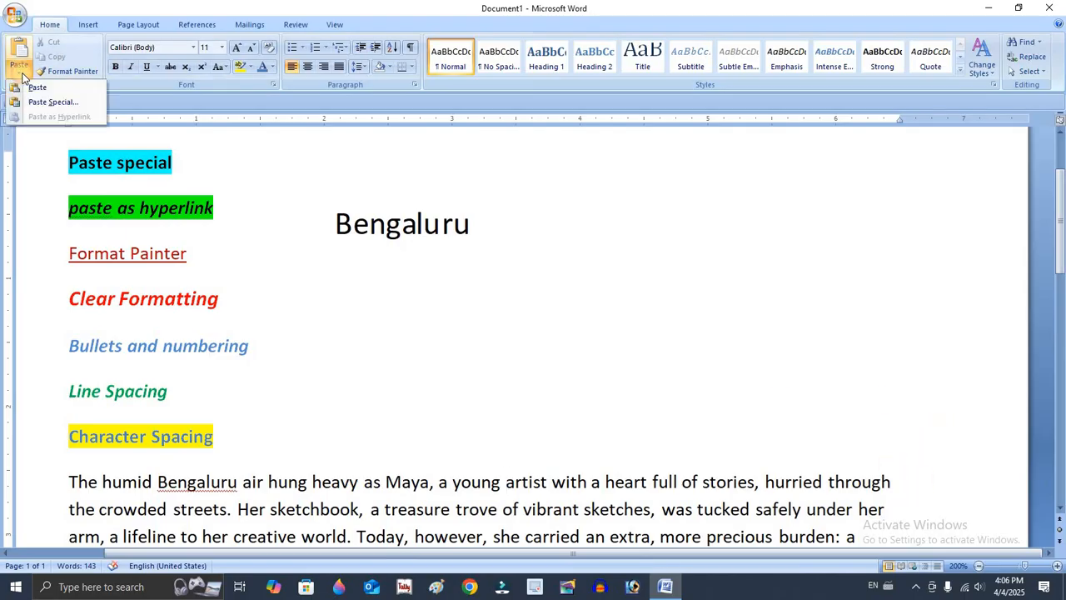
click(46, 101)
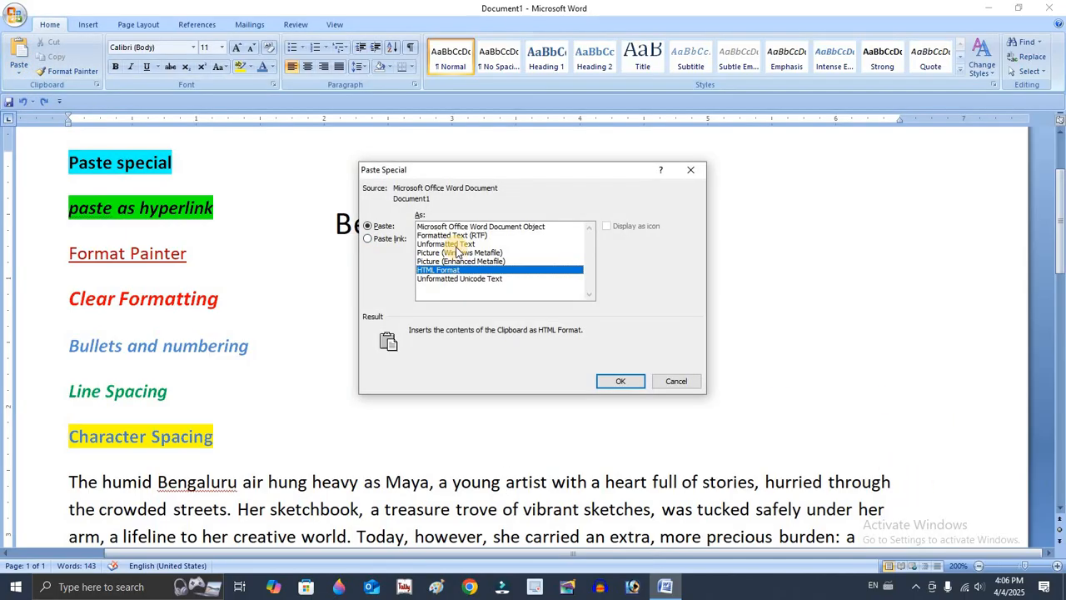
click(457, 244)
click(617, 380)
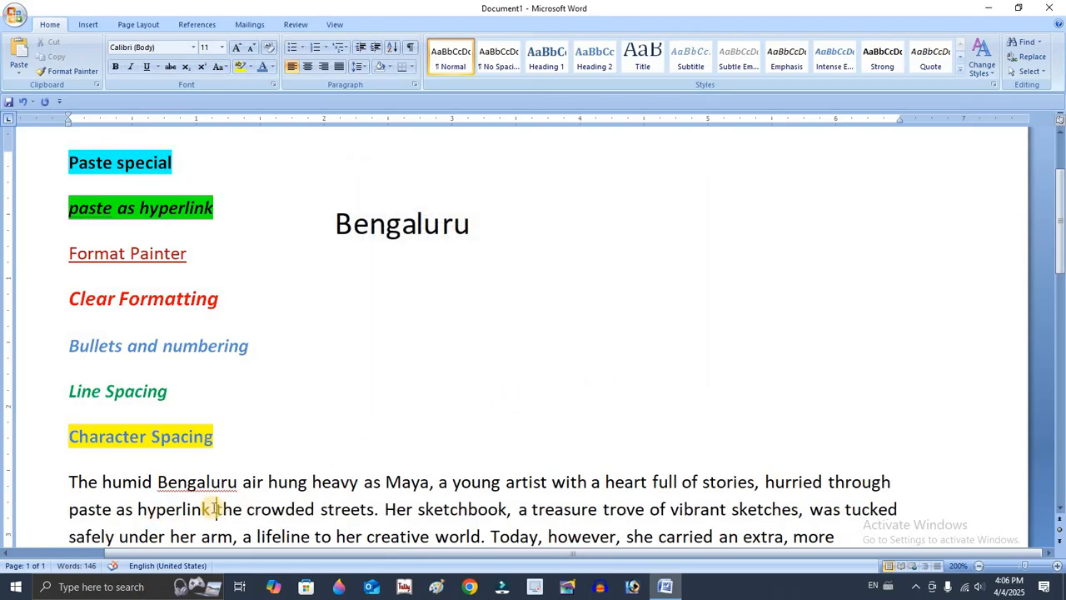
drag(215, 509, 69, 509)
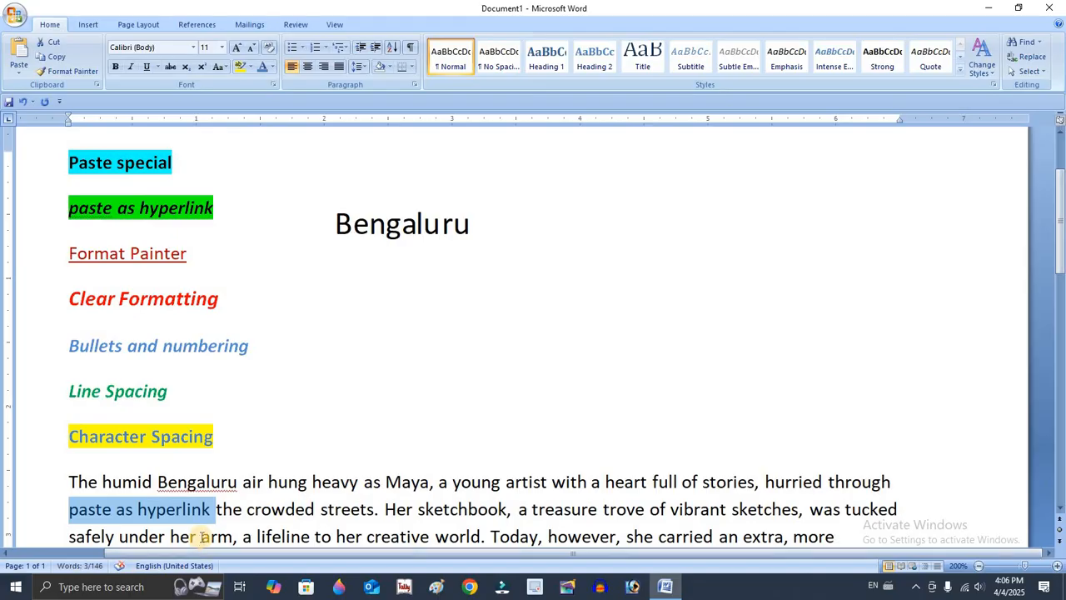
Undo the unformatted text paste after "hurried through" in the paragraph.
key(ctrl+z)
key(ctrl+z)
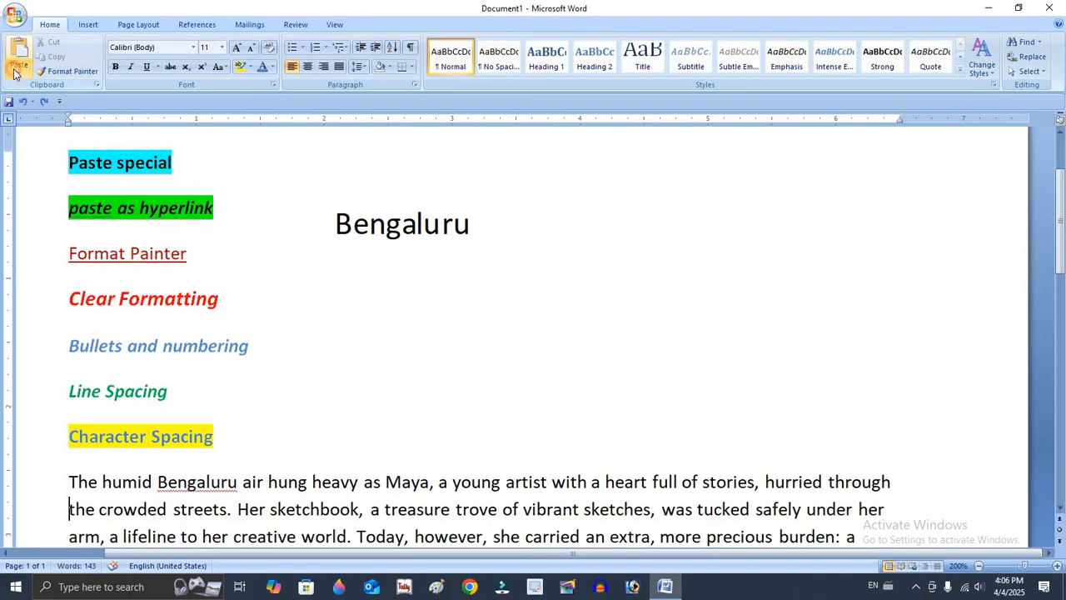
Try pasting the copied heading as a Microsoft Office Word Document Object after "hurried through", try moving the object, and undo the paste.
click(15, 73)
click(43, 101)
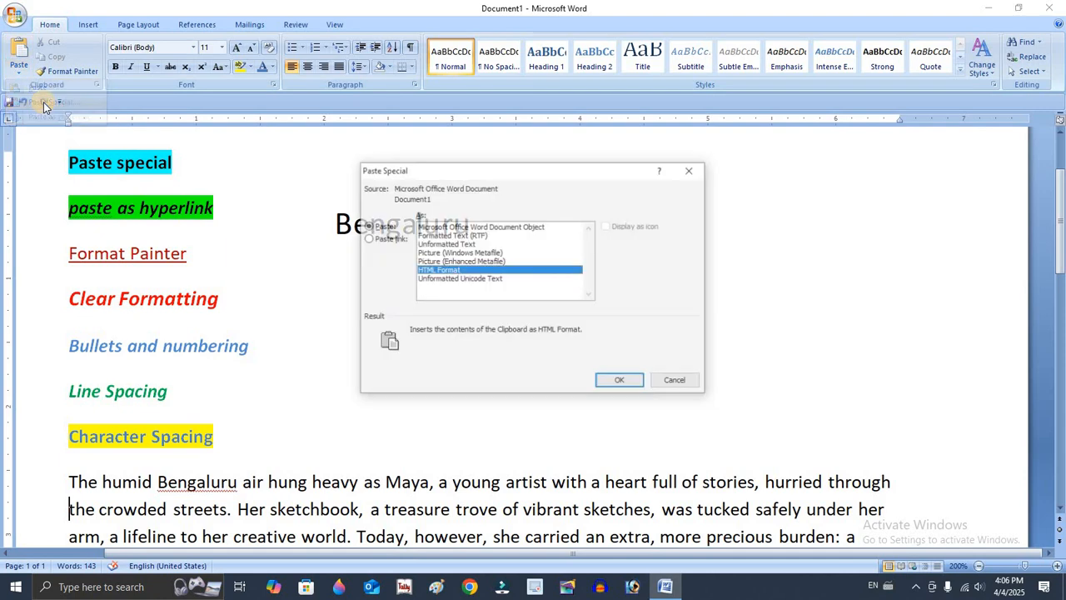
click(523, 227)
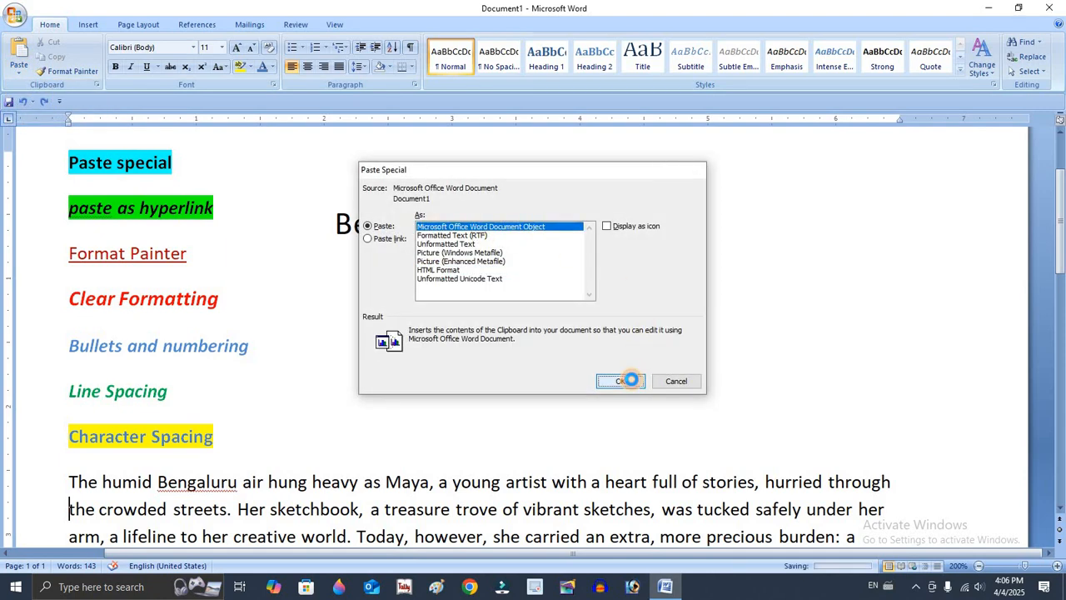
click(621, 381)
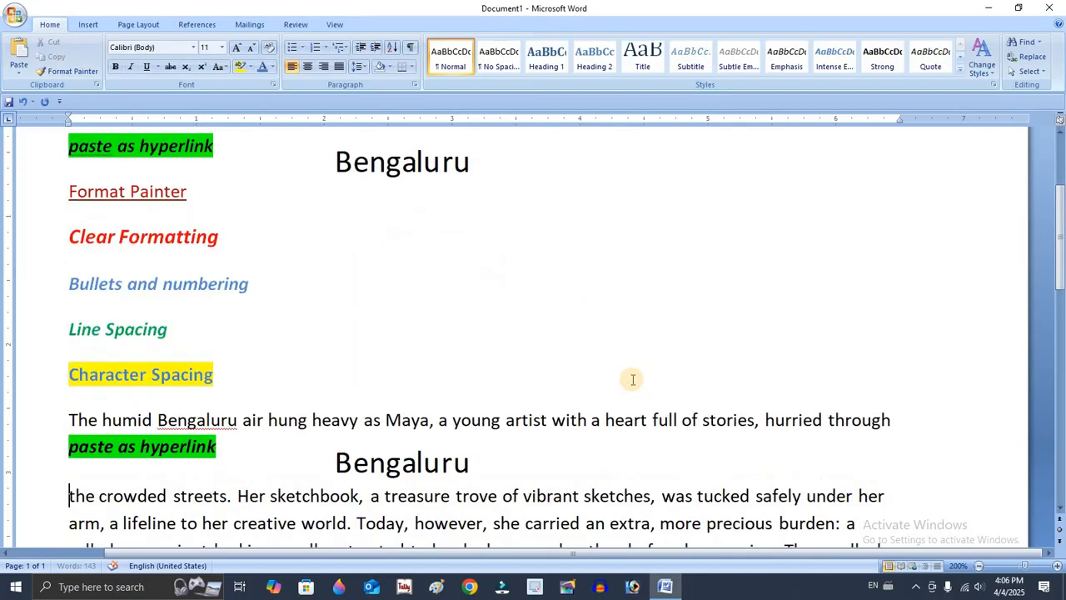
click(341, 470)
drag(364, 471, 247, 453)
key(ctrl+z)
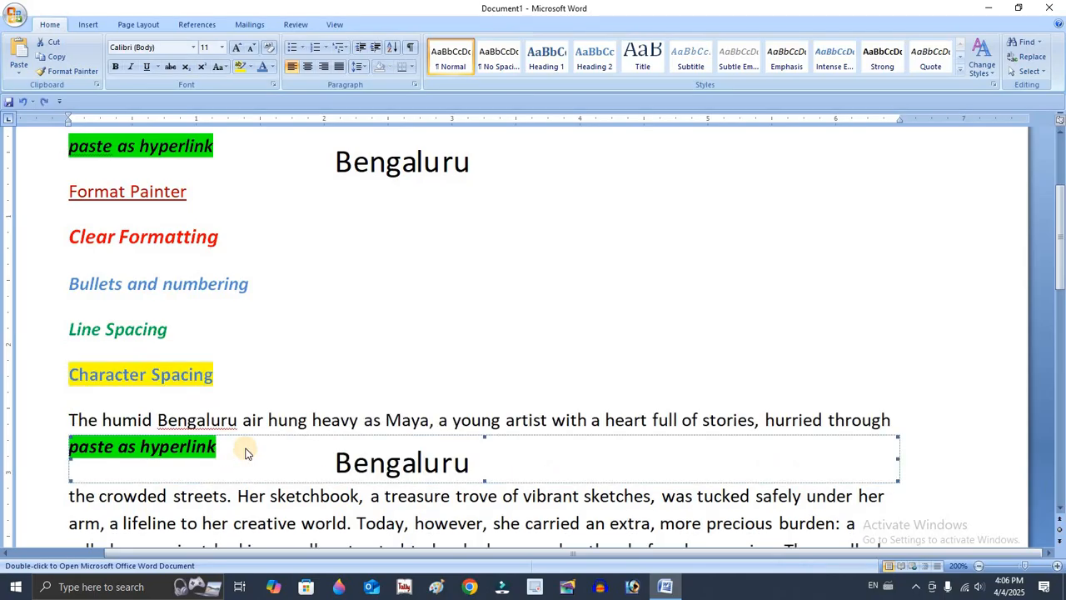
key(ctrl+z)
Open the recent document sai baba.docx and copy the word "असीम" from the third paragraph.
scroll(245, 333, up, 2)
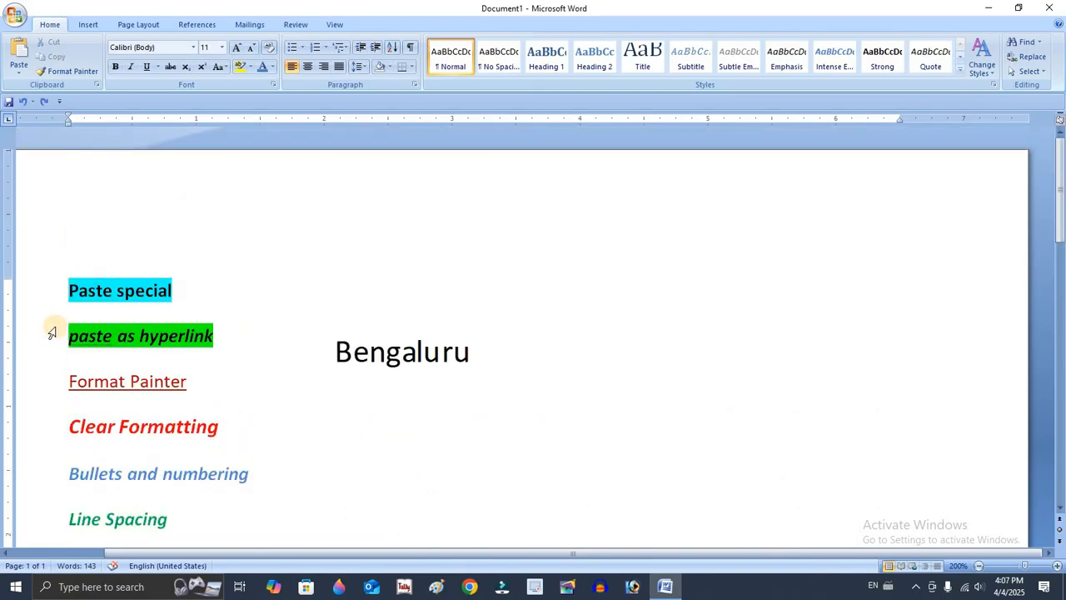
drag(68, 337, 223, 345)
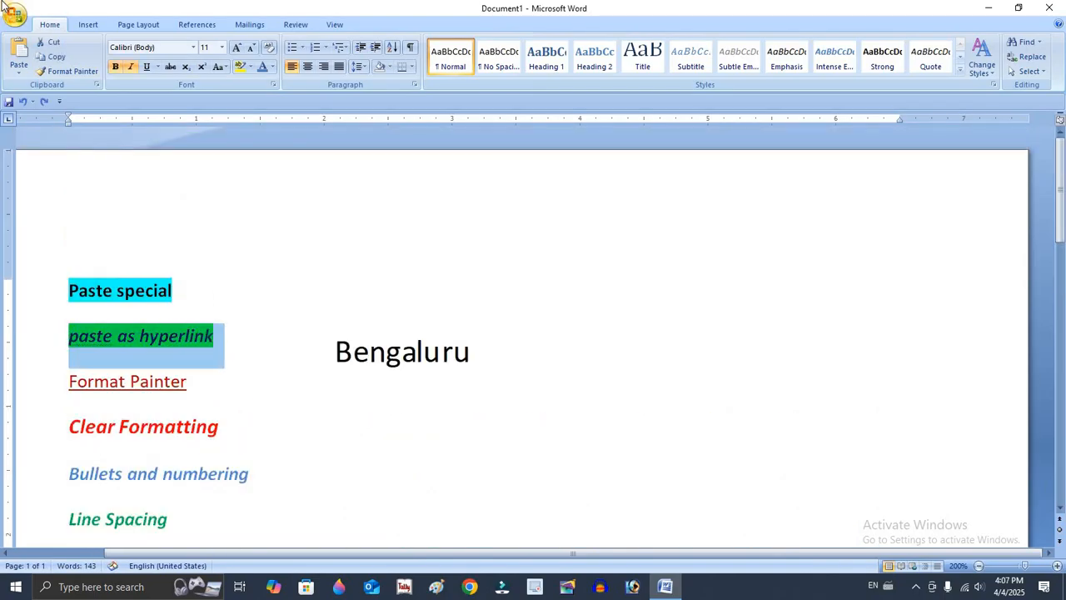
click(15, 17)
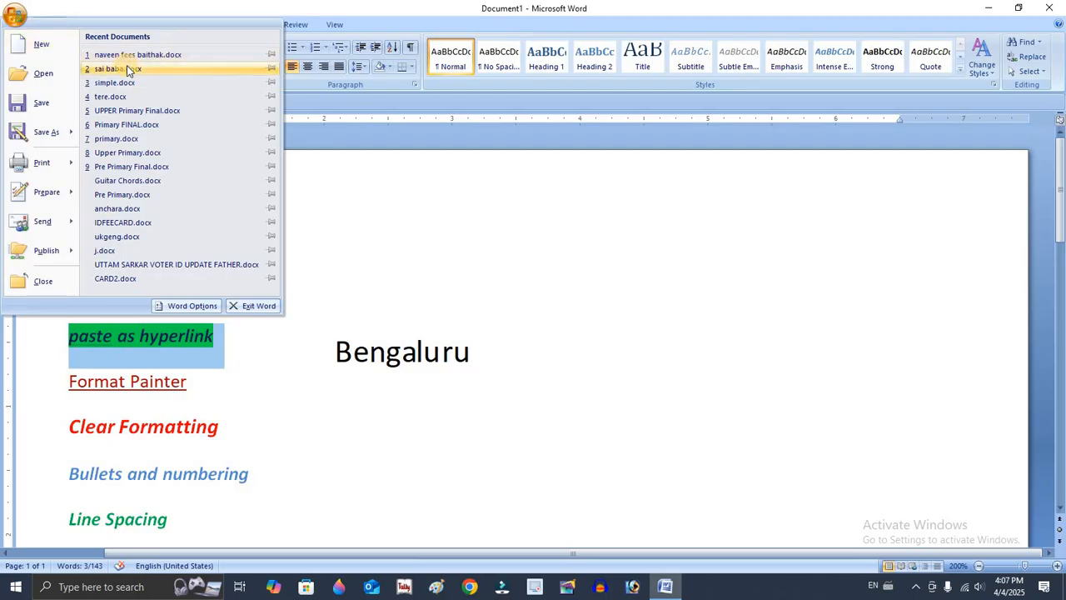
click(125, 70)
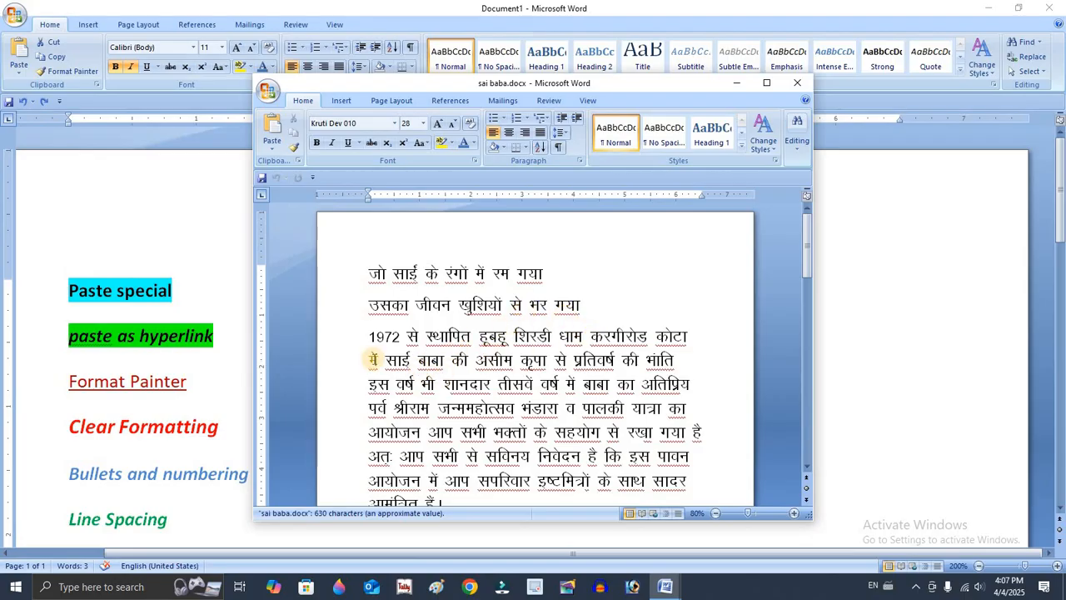
double_click(480, 359)
key(ctrl+c)
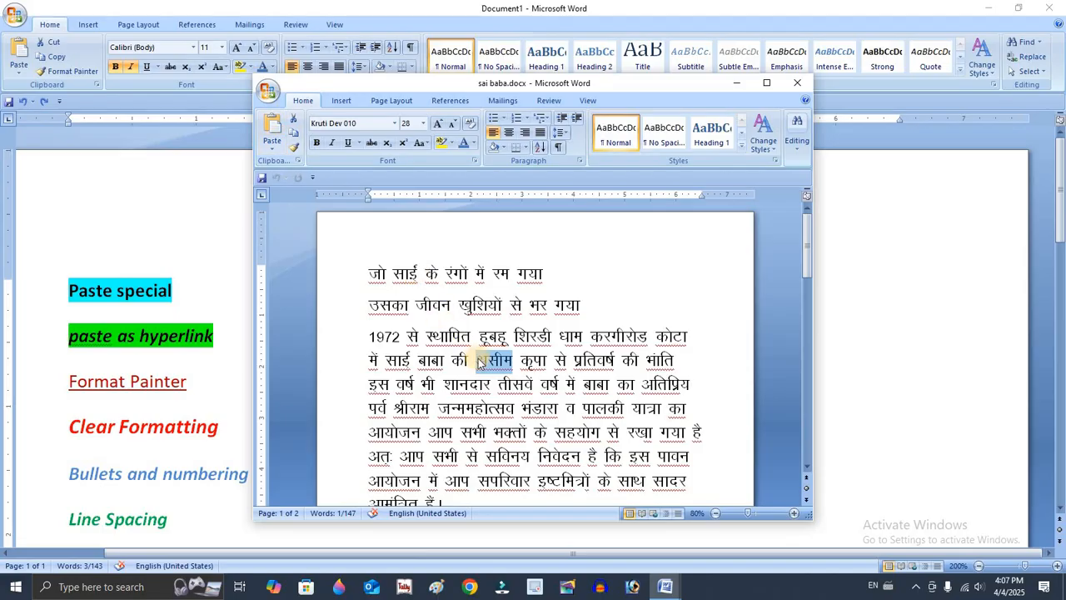
right_click(510, 368)
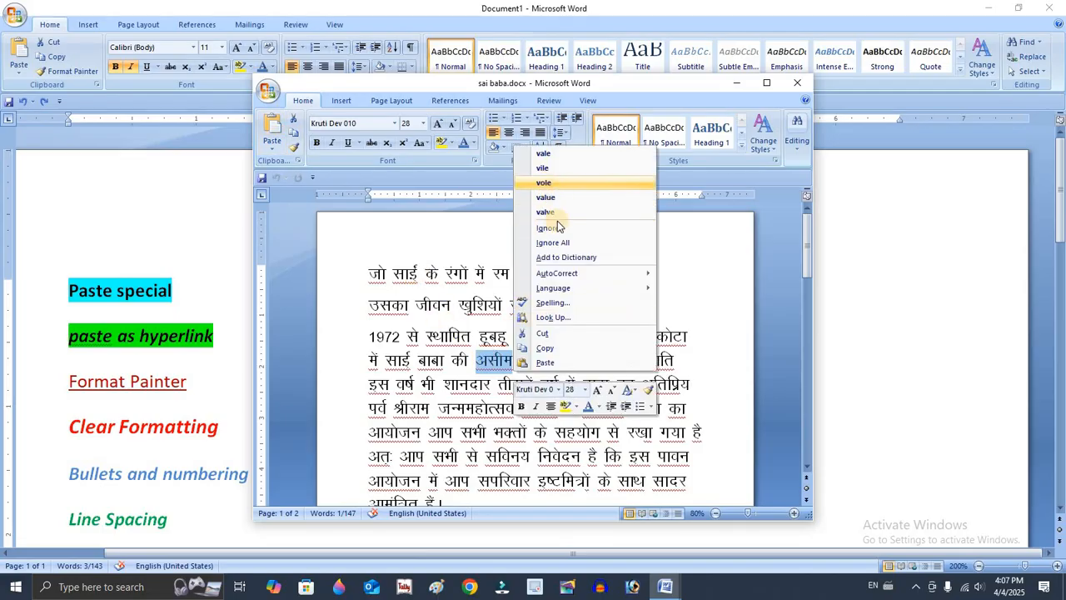
click(543, 347)
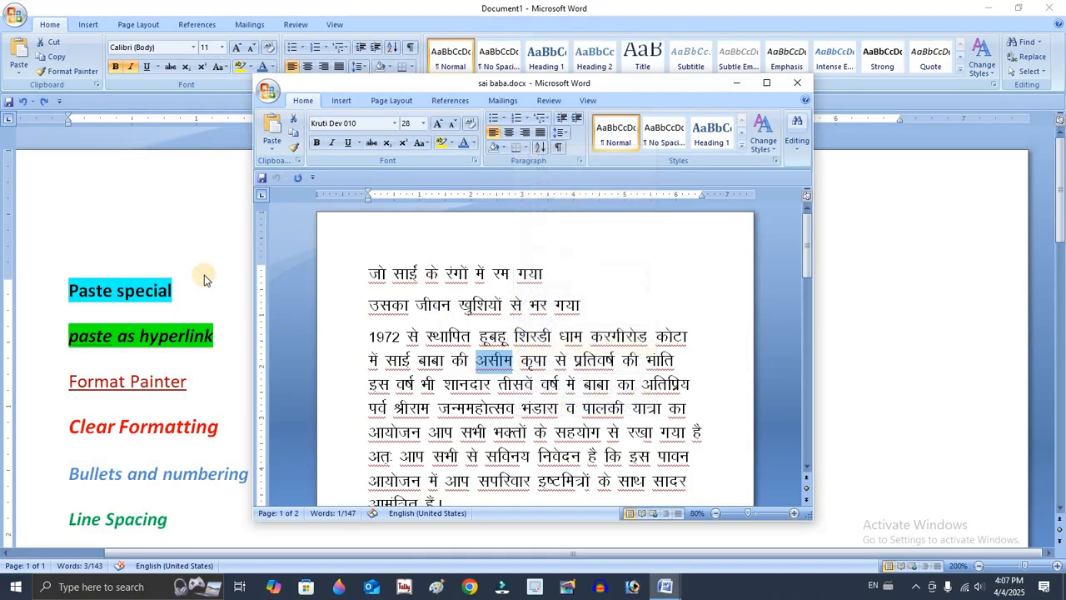
Return to Document1 and paste the copied word as a hyperlink on a new line below the last paragraph.
click(205, 276)
click(470, 359)
scroll(291, 372, down, 5)
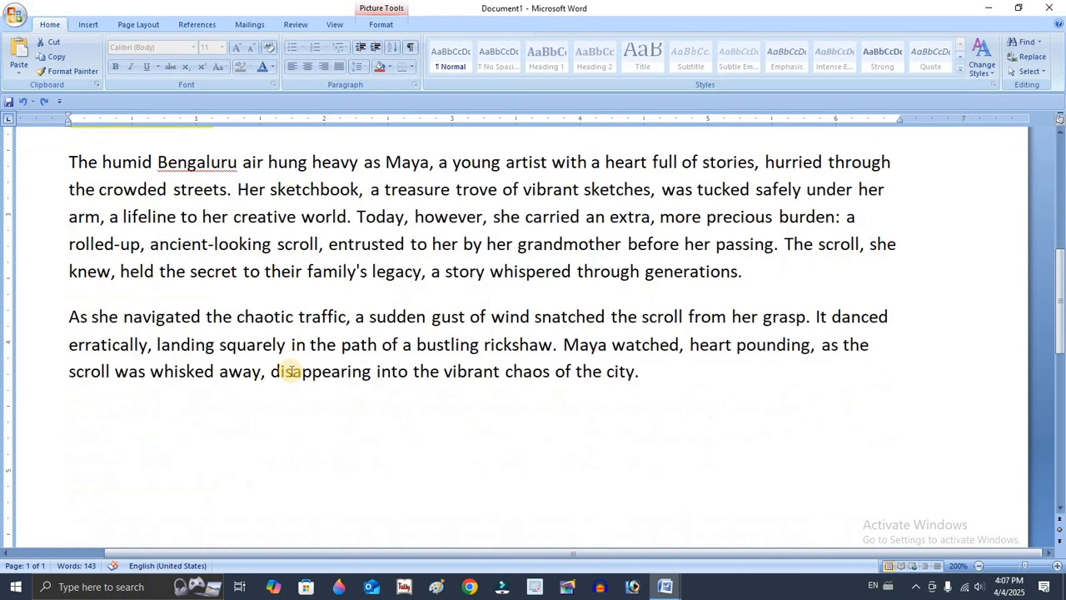
click(706, 375)
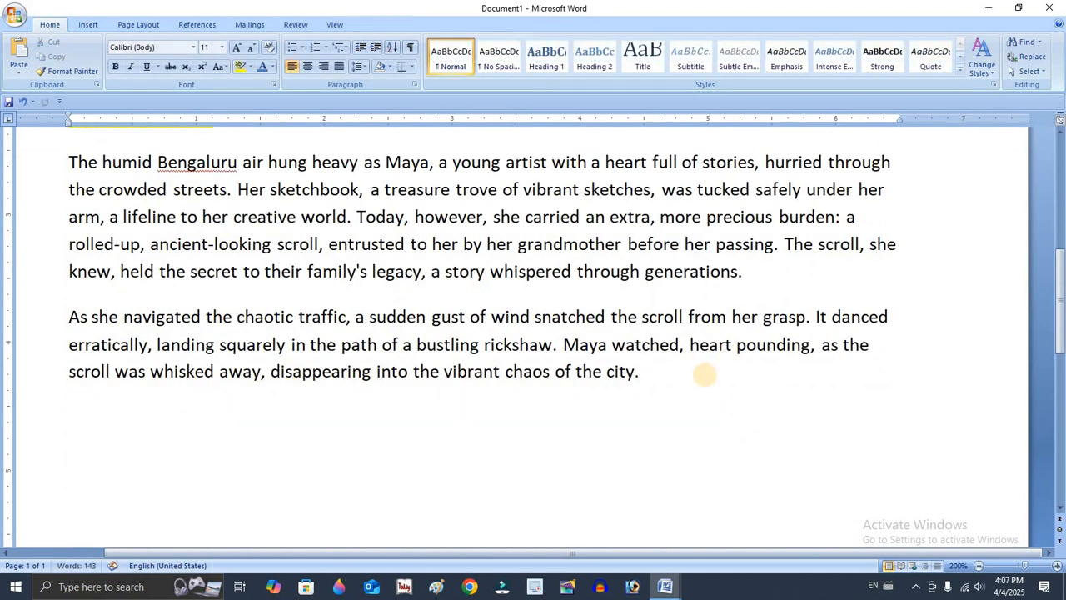
key(Return)
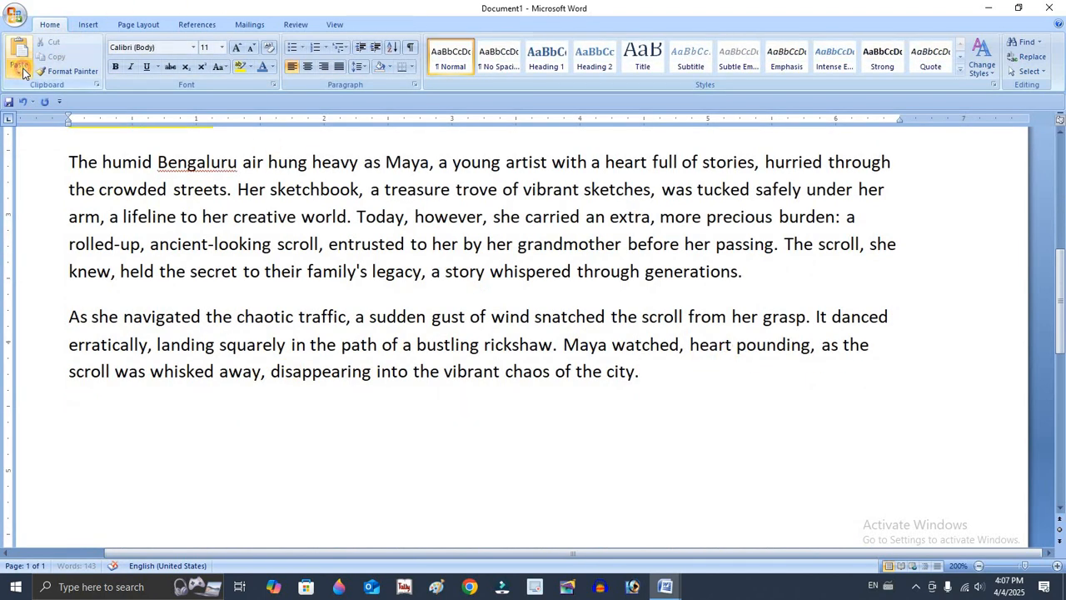
click(23, 72)
click(75, 115)
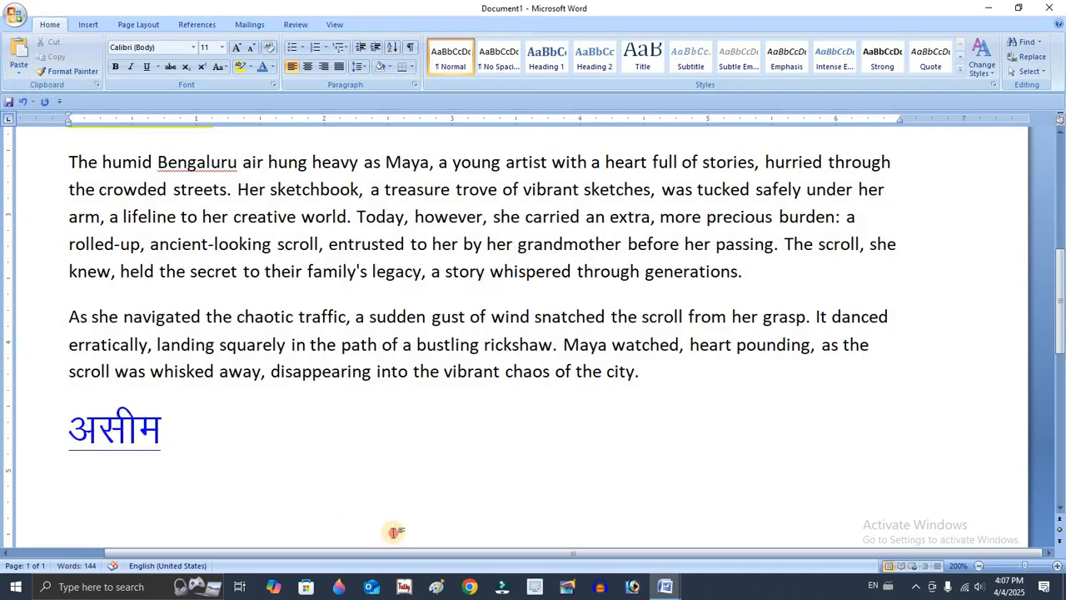
Follow the pasted "असीम" hyperlink to sai baba.docx twice, accepting the security notice and closing the opened document each time.
click(125, 438)
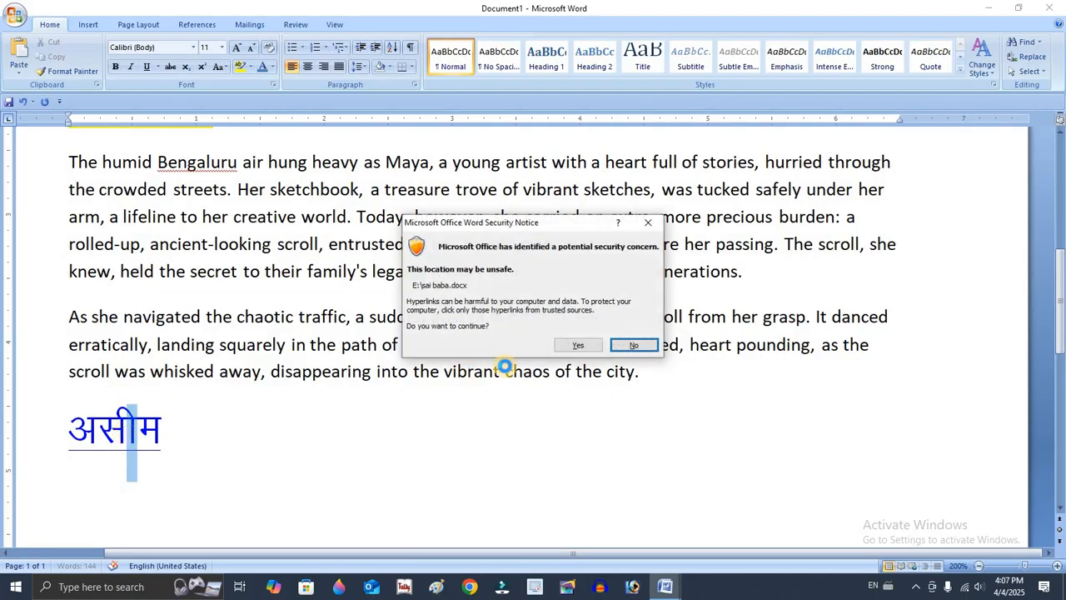
click(568, 350)
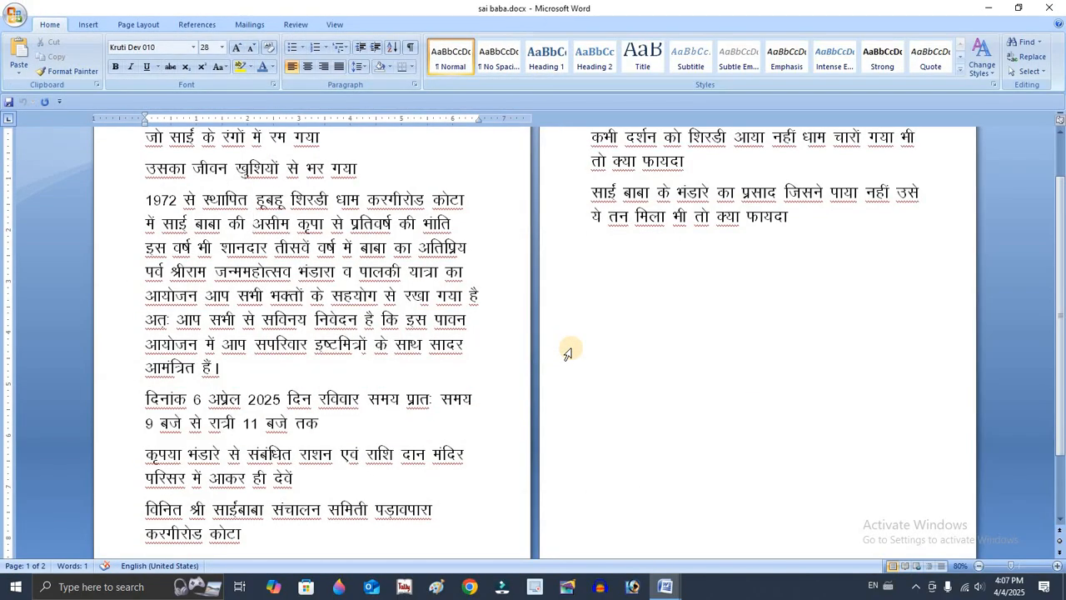
click(1053, 9)
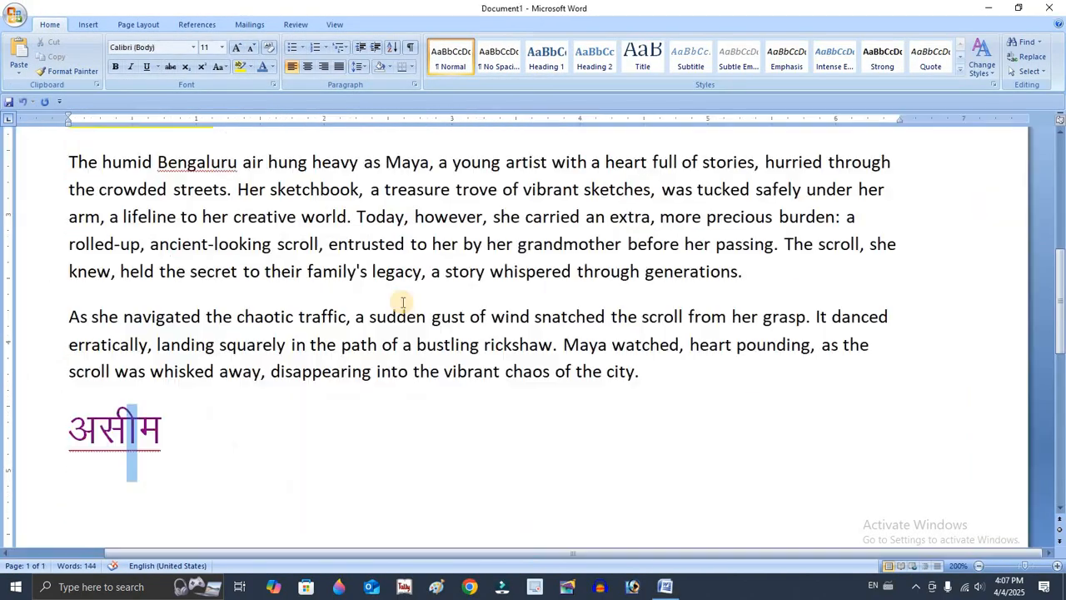
click(117, 435)
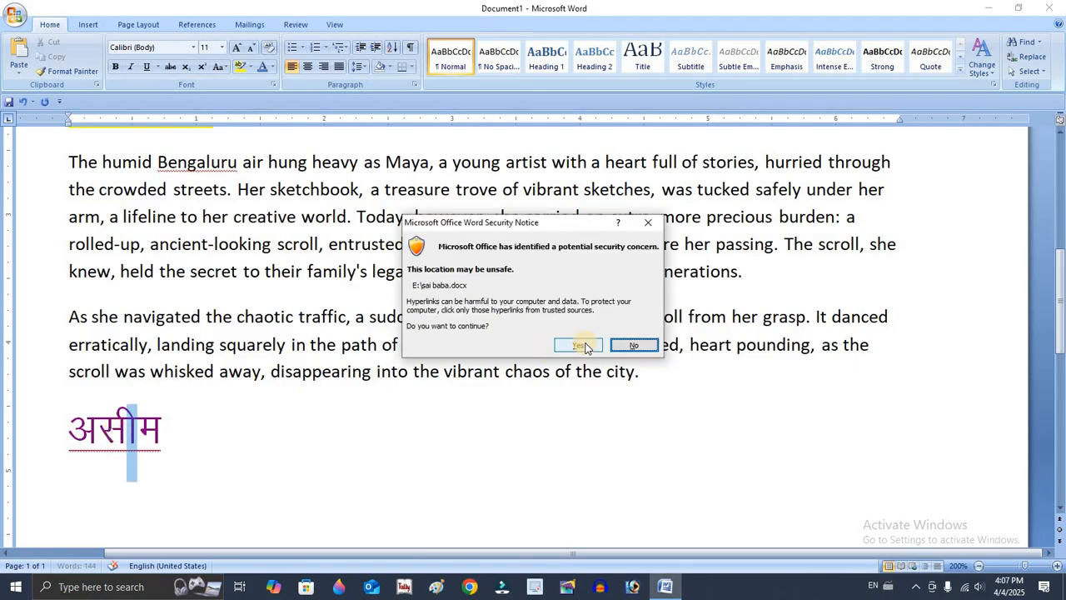
click(583, 346)
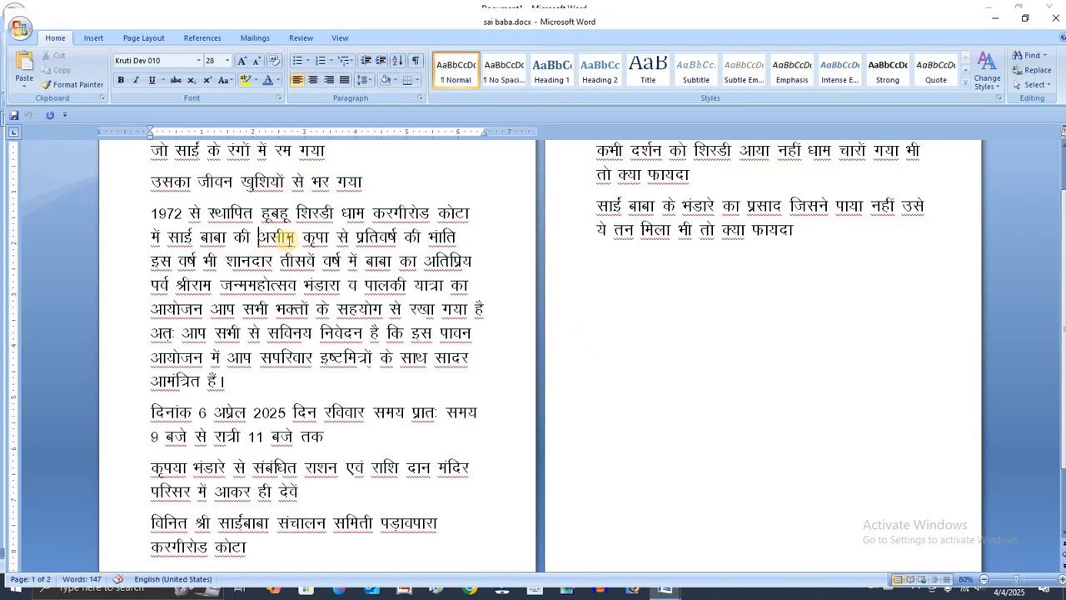
click(1055, 18)
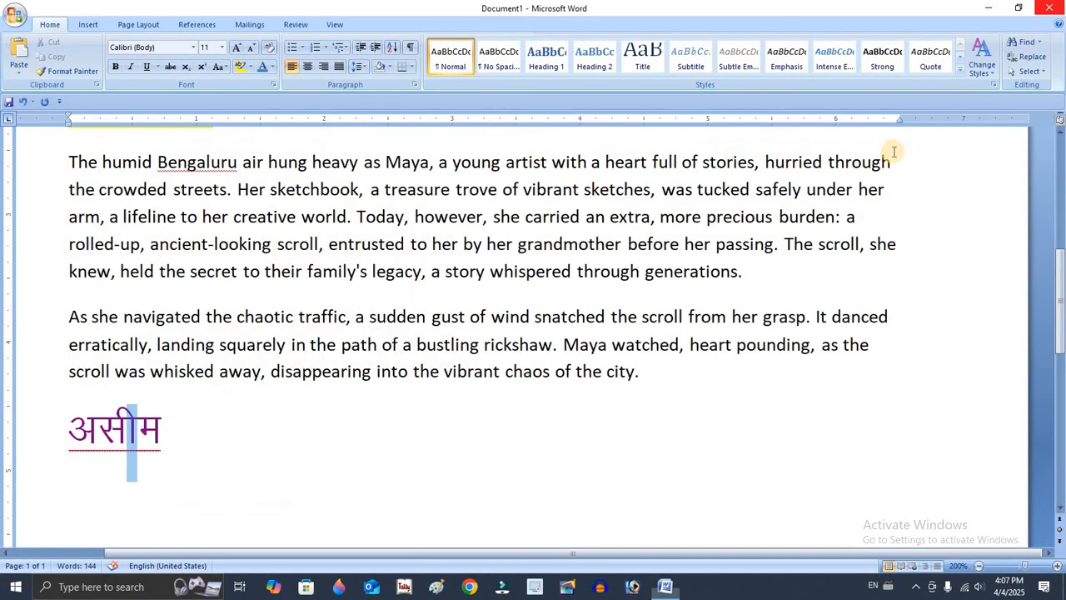
Remove the hyperlinked word "असीम" below the last paragraph and check the available paste options.
drag(62, 425, 187, 435)
click(205, 428)
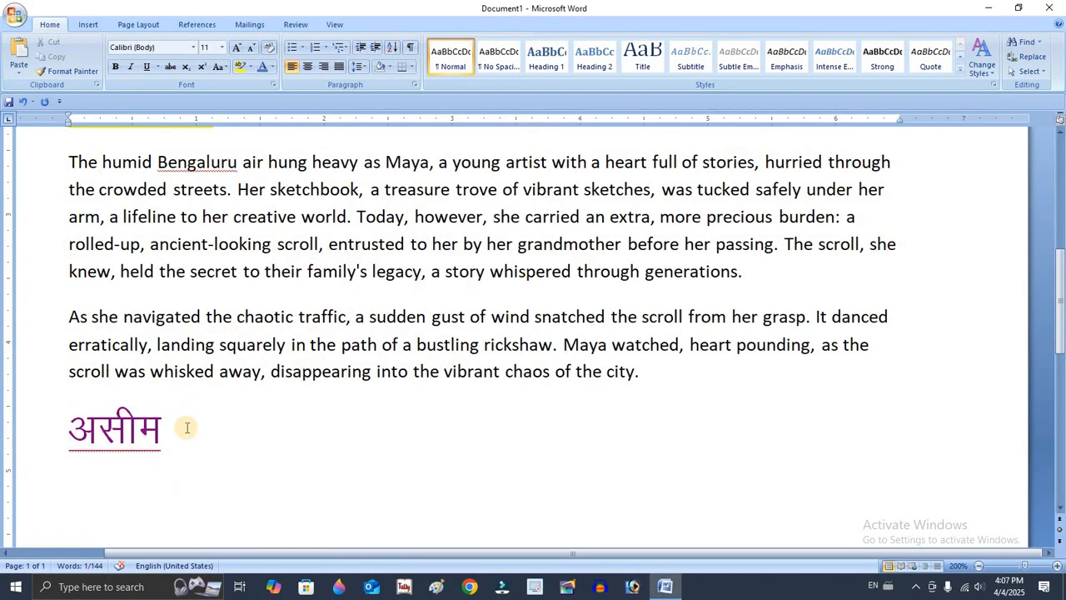
key(ctrl+BackSpace)
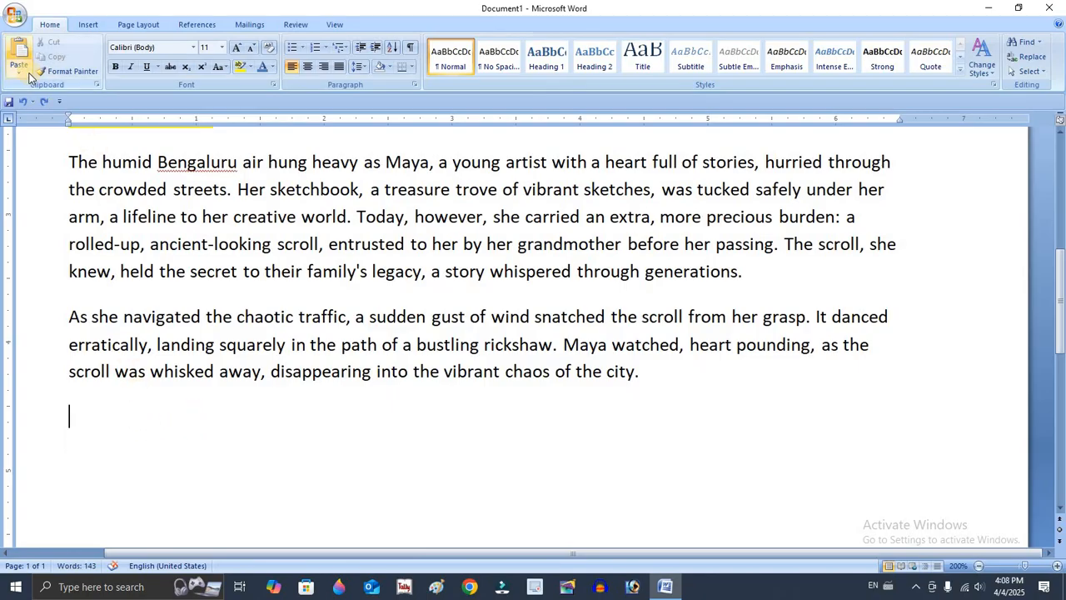
click(26, 78)
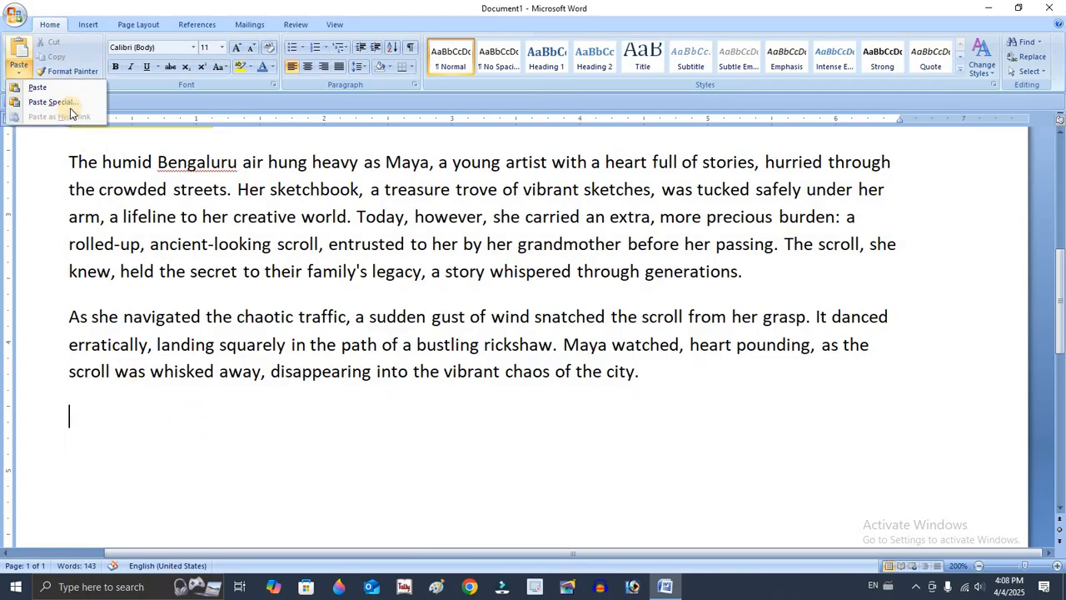
click(280, 289)
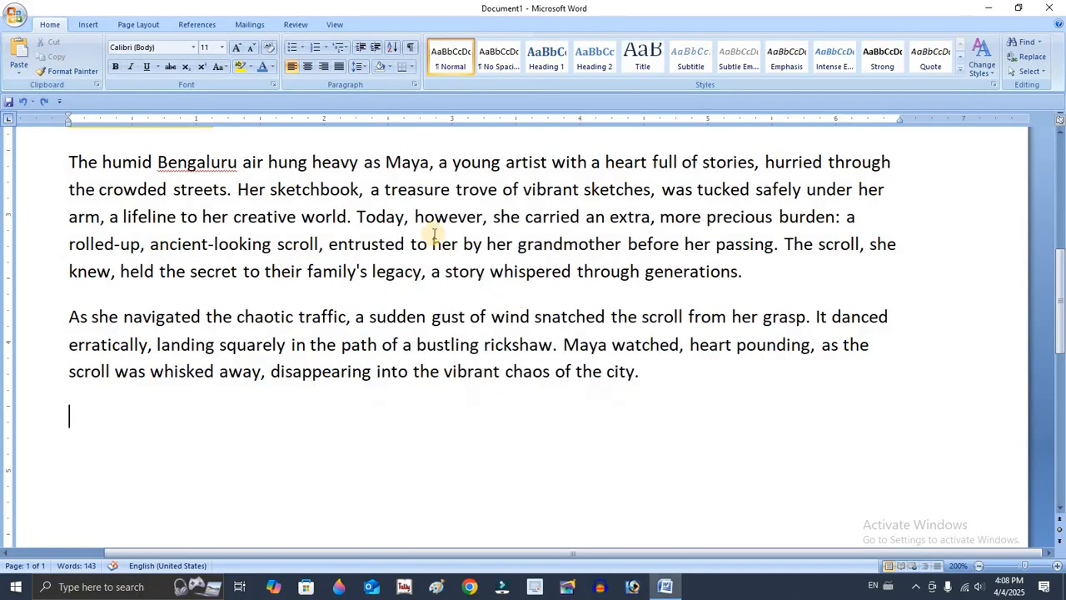
Open the recent document j.docx and copy the date "01.04.2024" at the start of its first line.
click(16, 16)
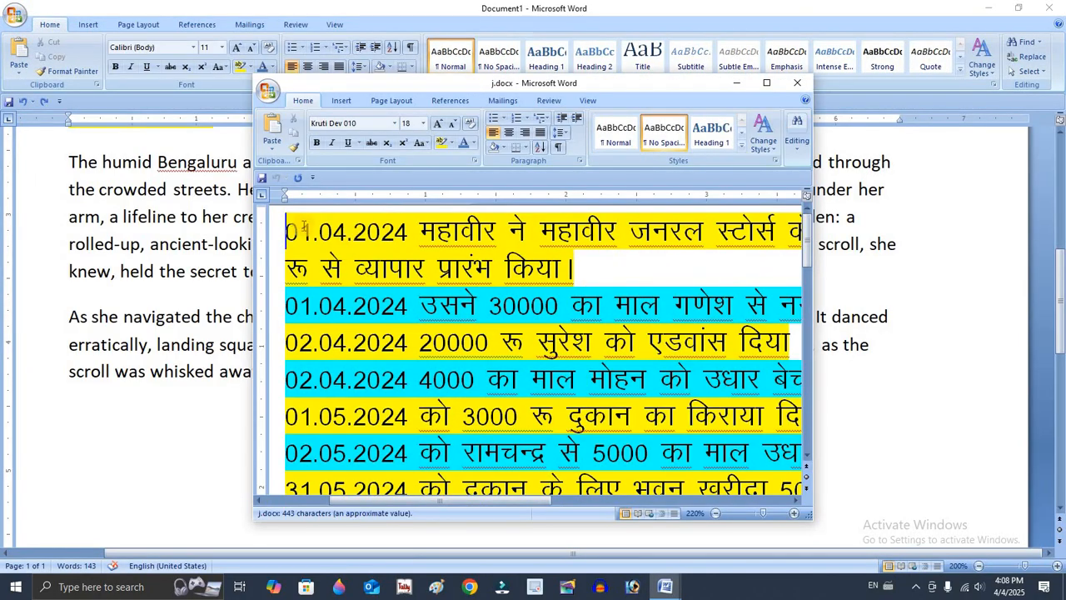
drag(285, 231, 419, 232)
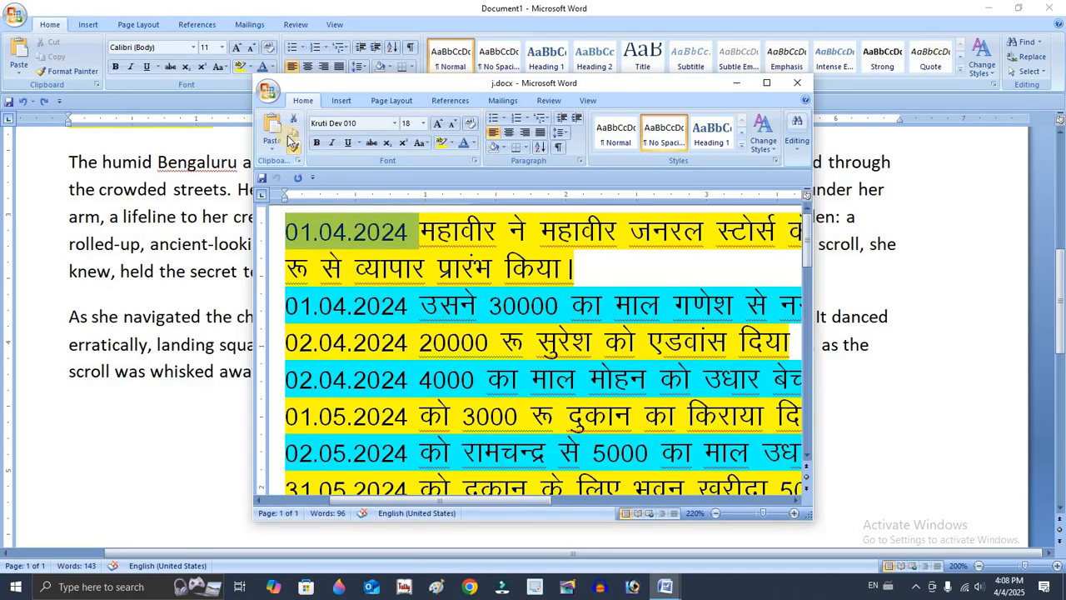
click(293, 132)
right_click(354, 226)
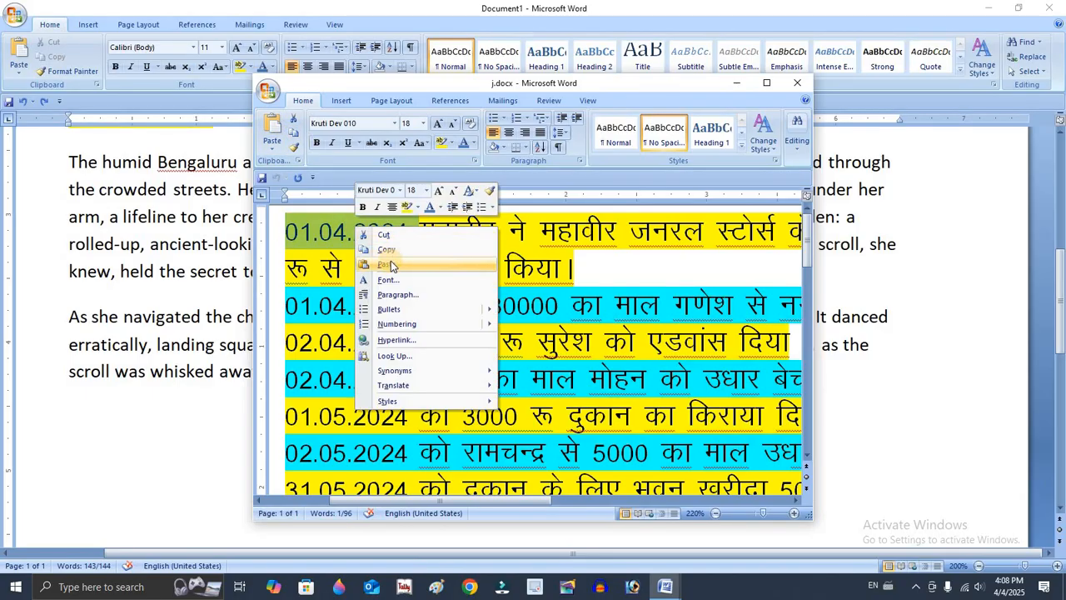
click(392, 265)
Paste the copied date as a hyperlink on the empty line below the last paragraph of Document1.
click(82, 420)
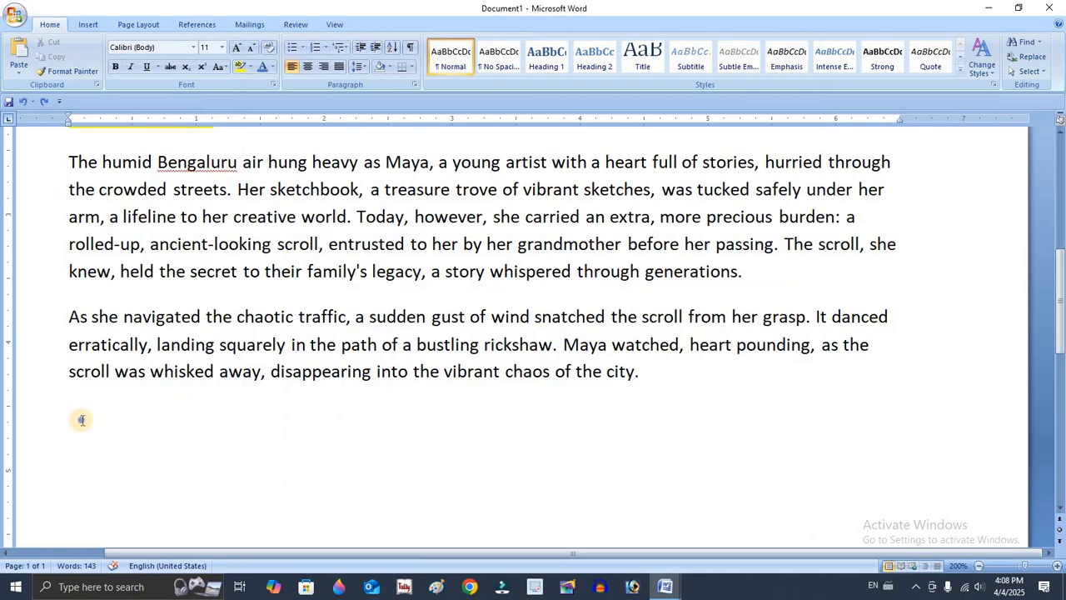
right_click(82, 420)
click(22, 75)
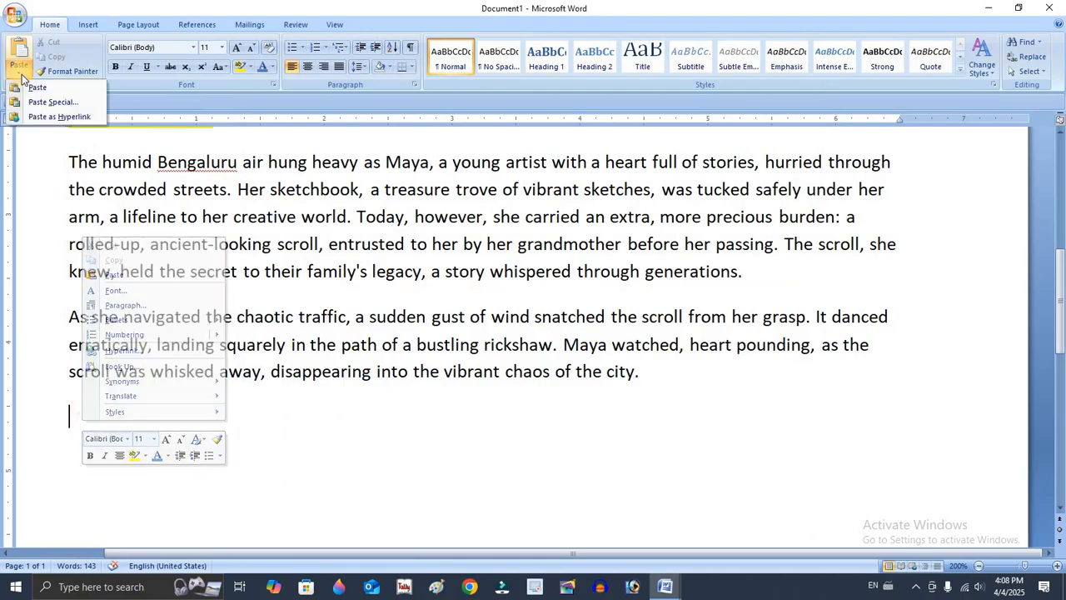
click(59, 116)
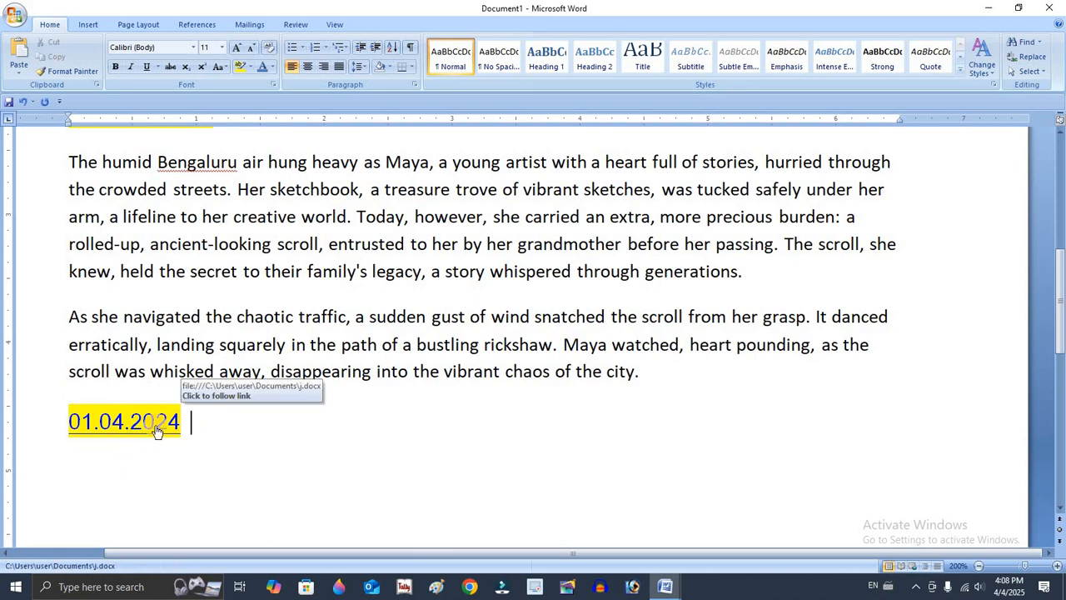
Follow the "01.04.2024" hyperlink to j.docx, accepting the security notice, and close the opened document.
click(157, 425)
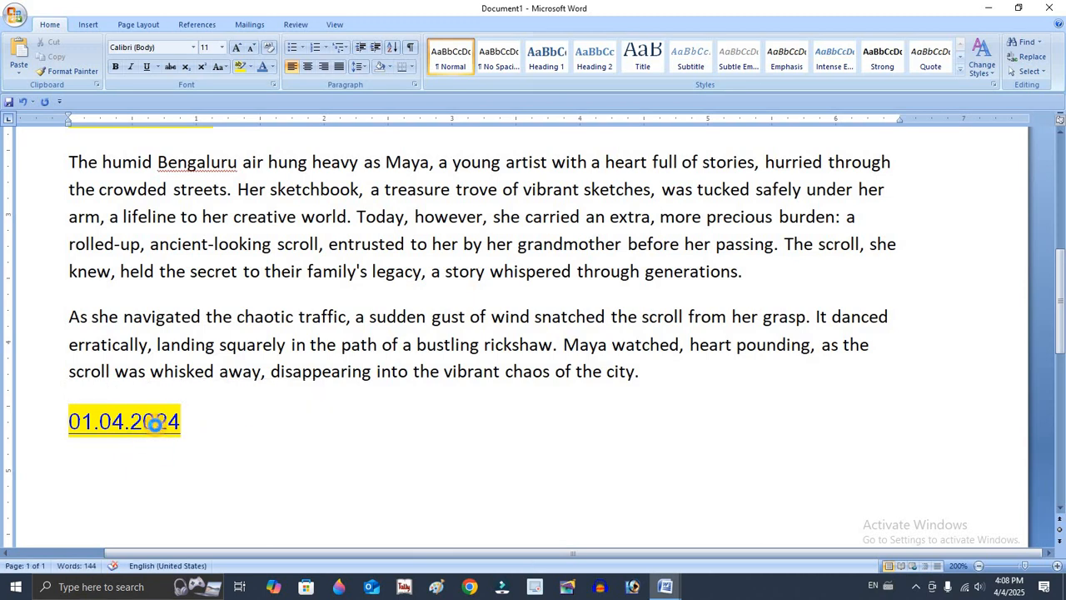
click(581, 344)
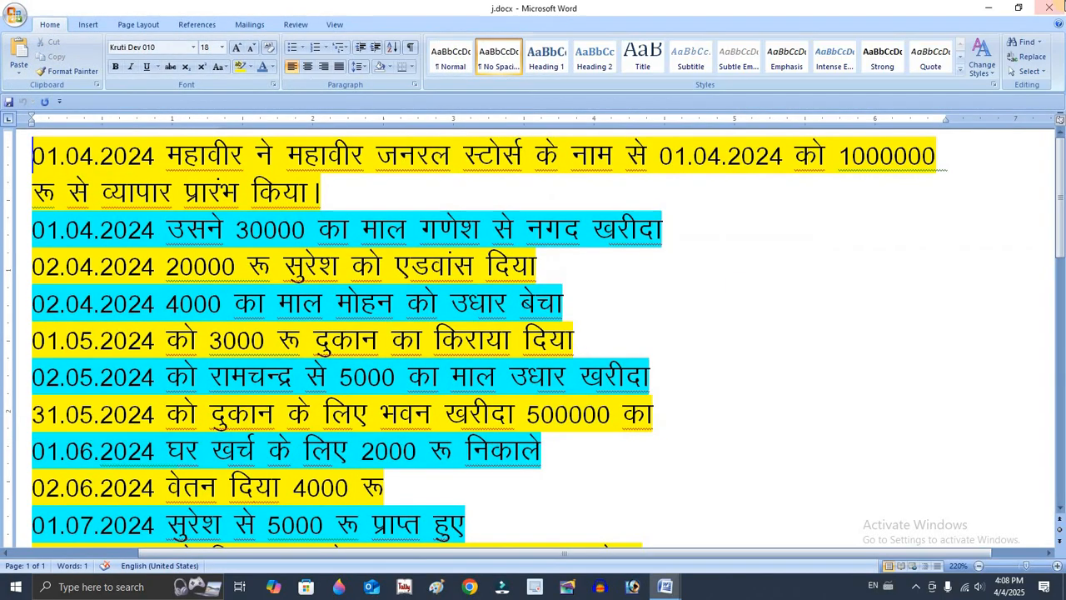
click(1050, 7)
Undo the hyperlink paste of the date below the last paragraph.
click(307, 443)
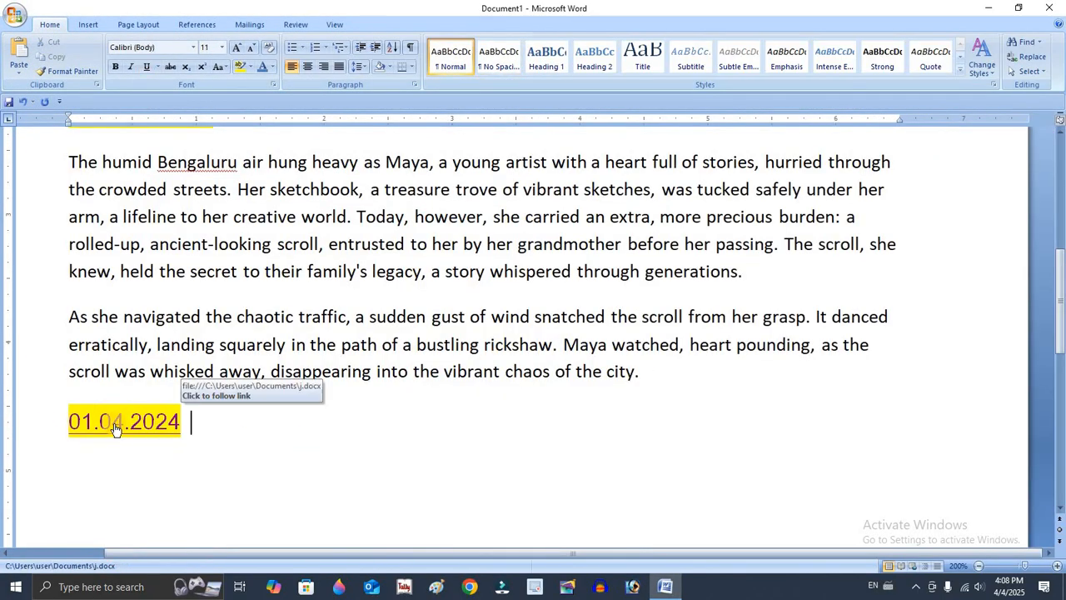
click(258, 426)
key(ctrl+z)
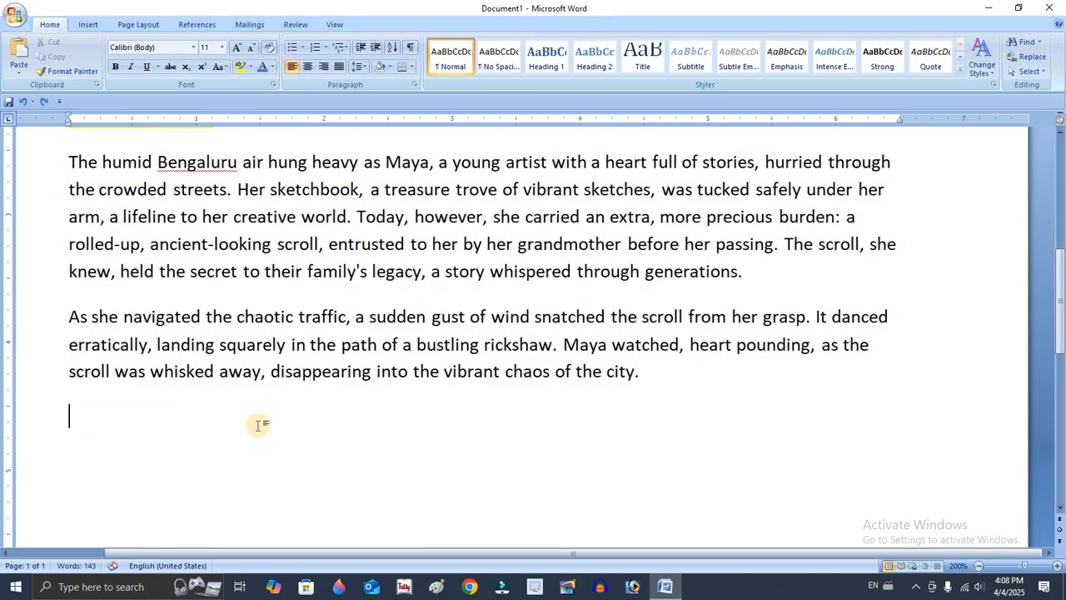
click(14, 73)
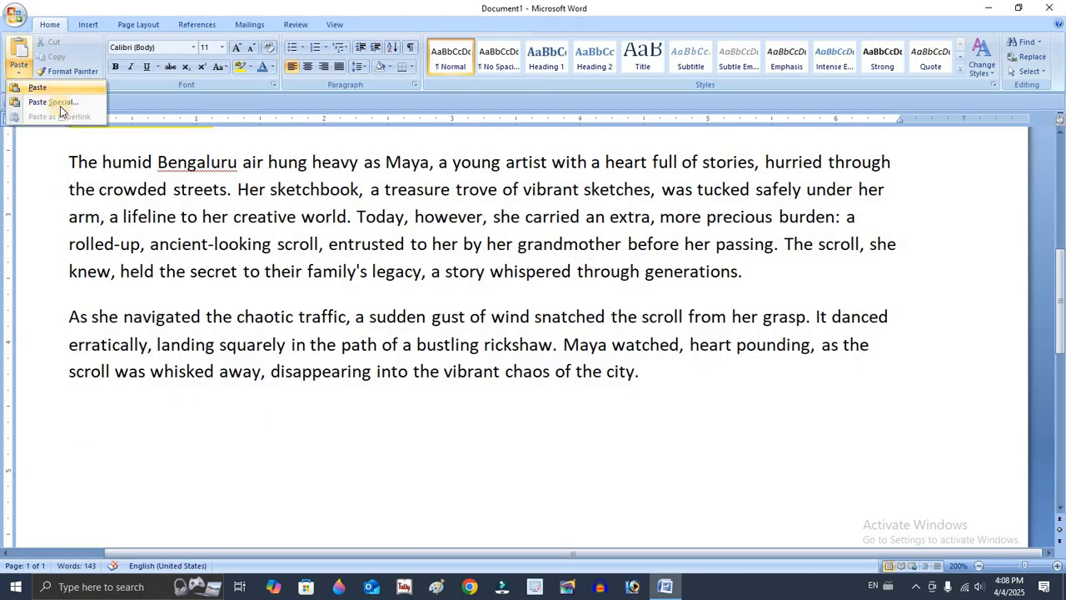
click(153, 202)
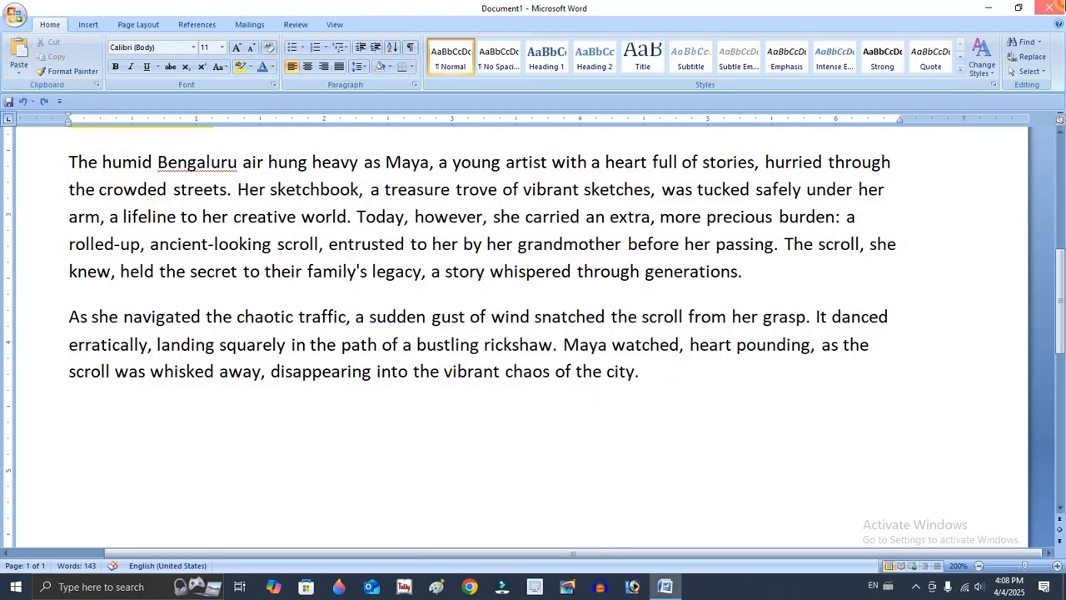
click(1050, 7)
click(589, 395)
scroll(245, 361, up, 10)
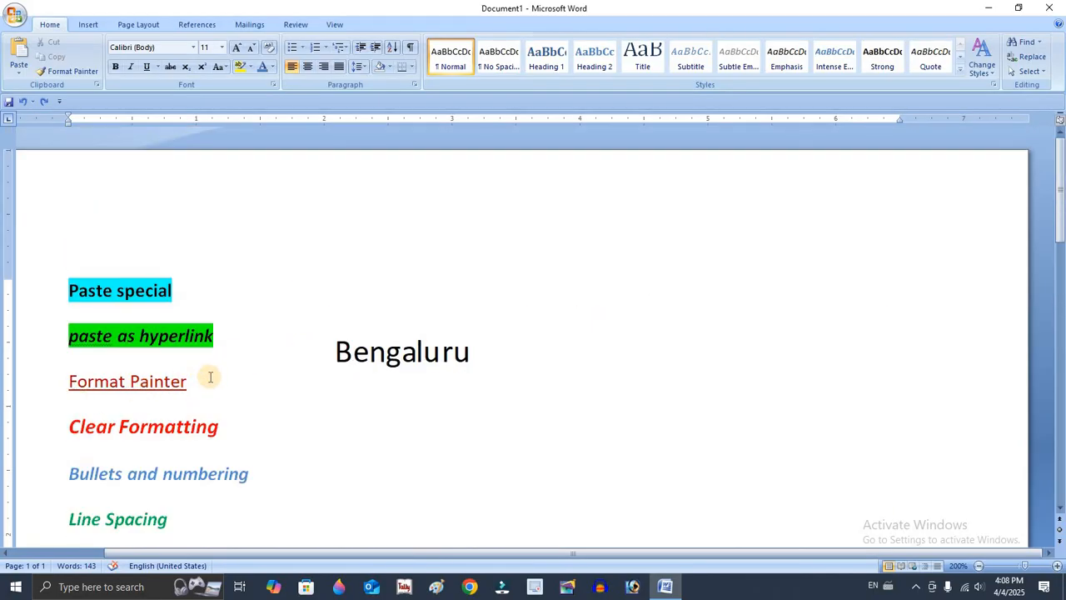
scroll(209, 376, down, 3)
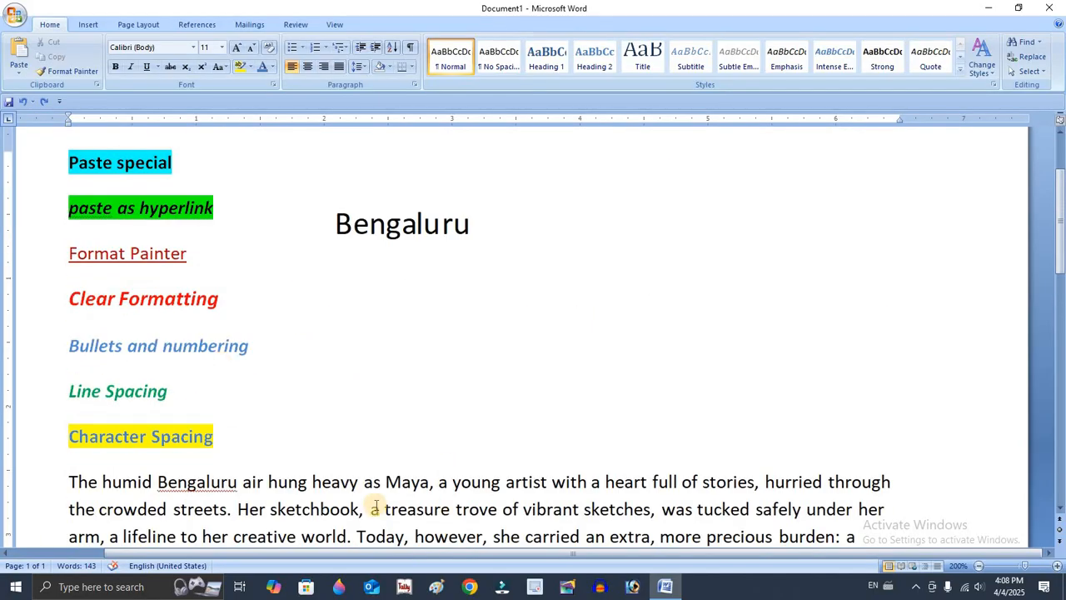
scroll(321, 492, down, 1)
scroll(552, 411, up, 1)
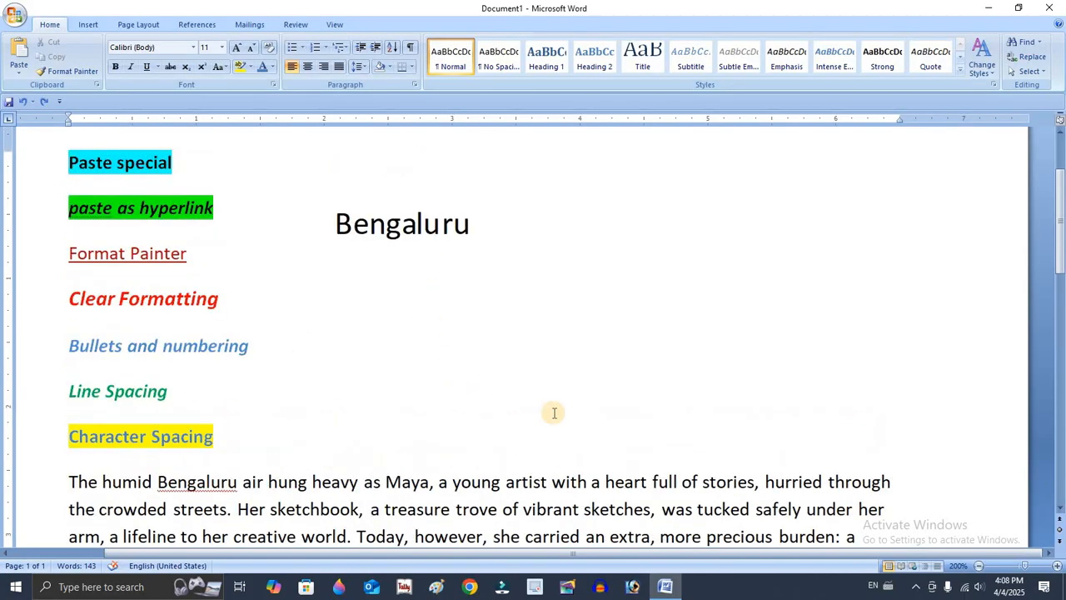
scroll(584, 384, down, 2)
Copy the plain formatting of "heart" in the first paragraph with Format Painter onto the lines from "Paste special" through "Line Spacing".
drag(607, 354, 648, 354)
scroll(621, 390, up, 1)
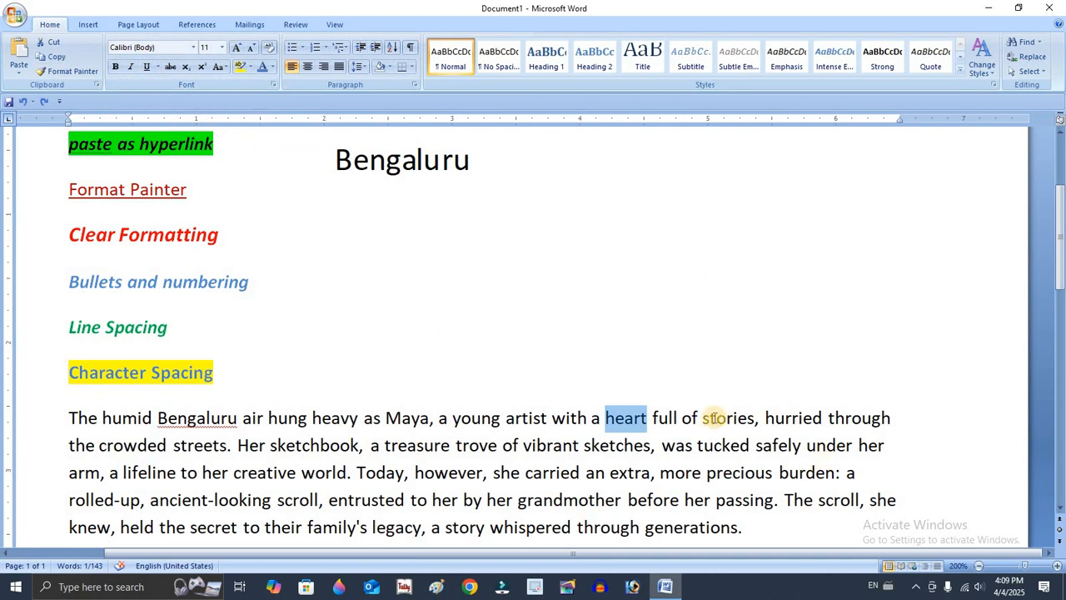
click(666, 419)
drag(624, 415, 639, 414)
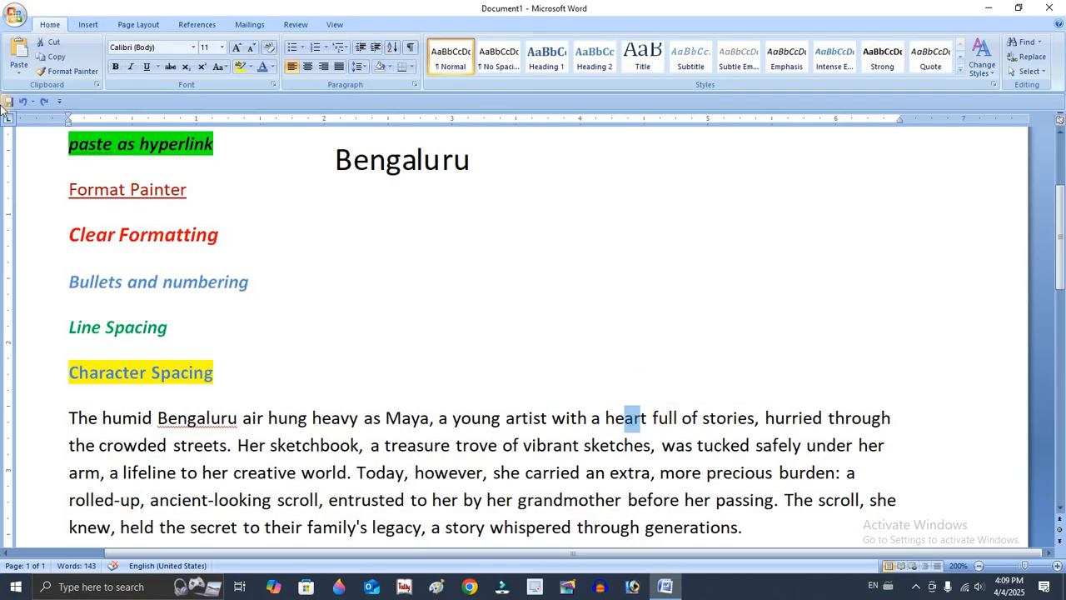
click(54, 73)
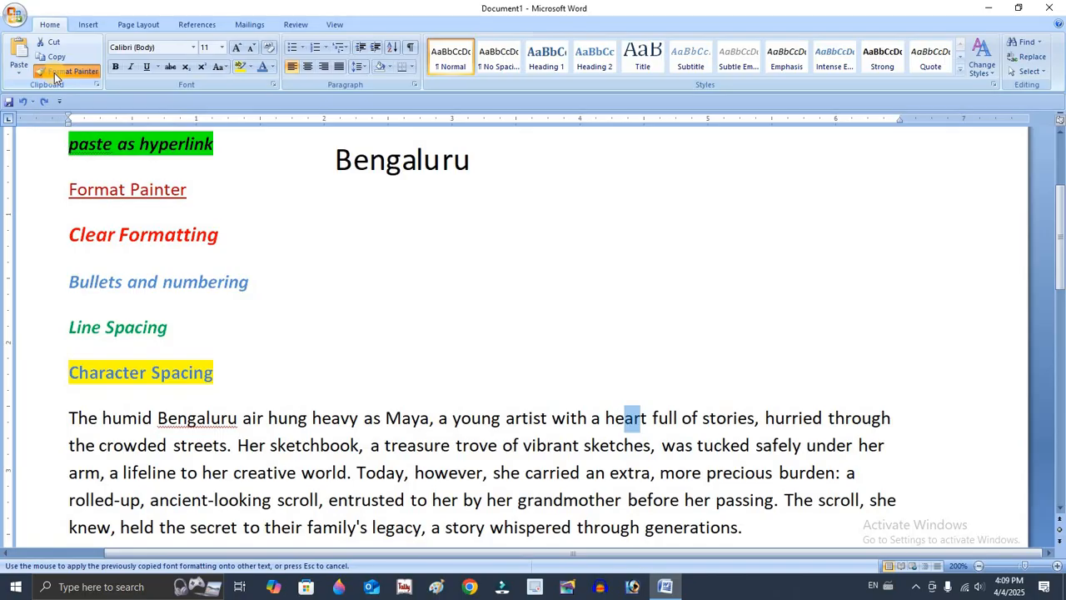
scroll(71, 225, up, 3)
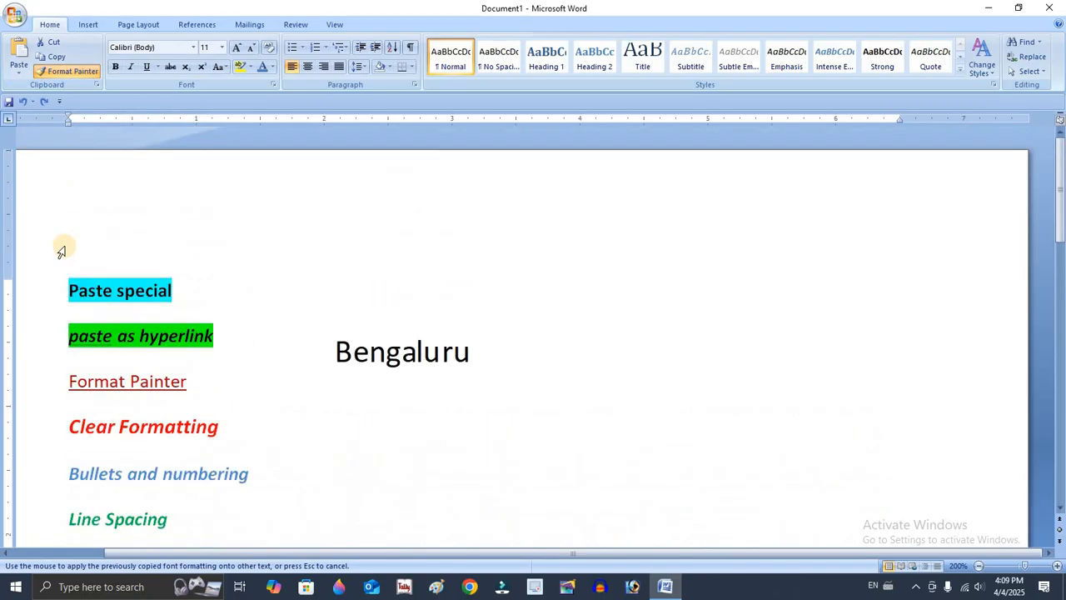
scroll(58, 217, down, 2)
mouse_move(64, 162)
mouse_down()
mouse_move(231, 324)
mouse_move(198, 391)
mouse_up()
click(338, 331)
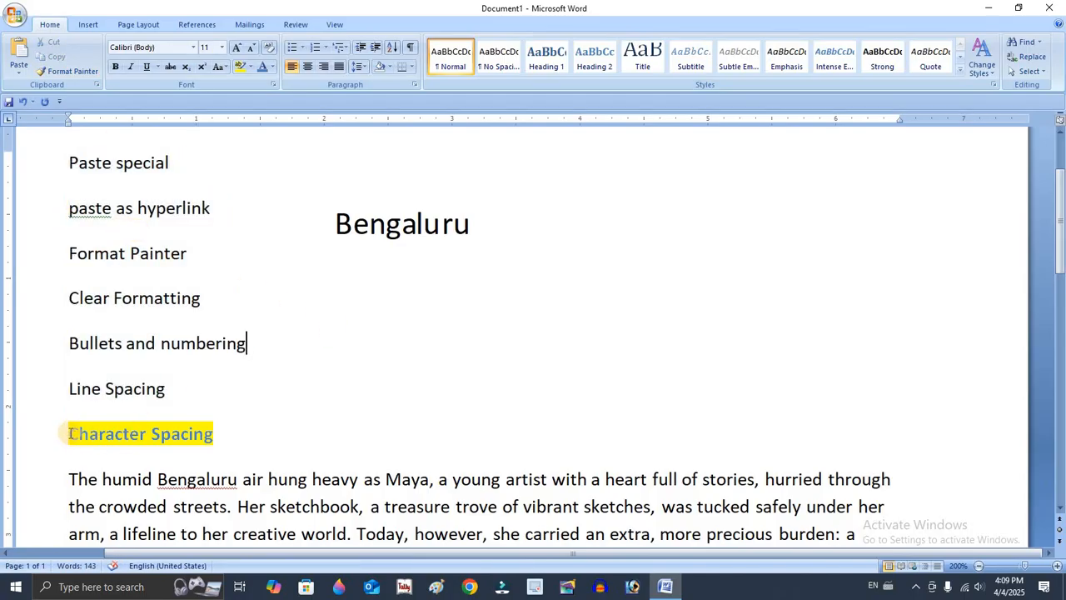
Copy the yellow-highlighted, bold blue formatting of "Character Spacing" with Format Painter onto the six lines above it.
drag(70, 431, 219, 433)
click(195, 435)
drag(108, 431, 150, 433)
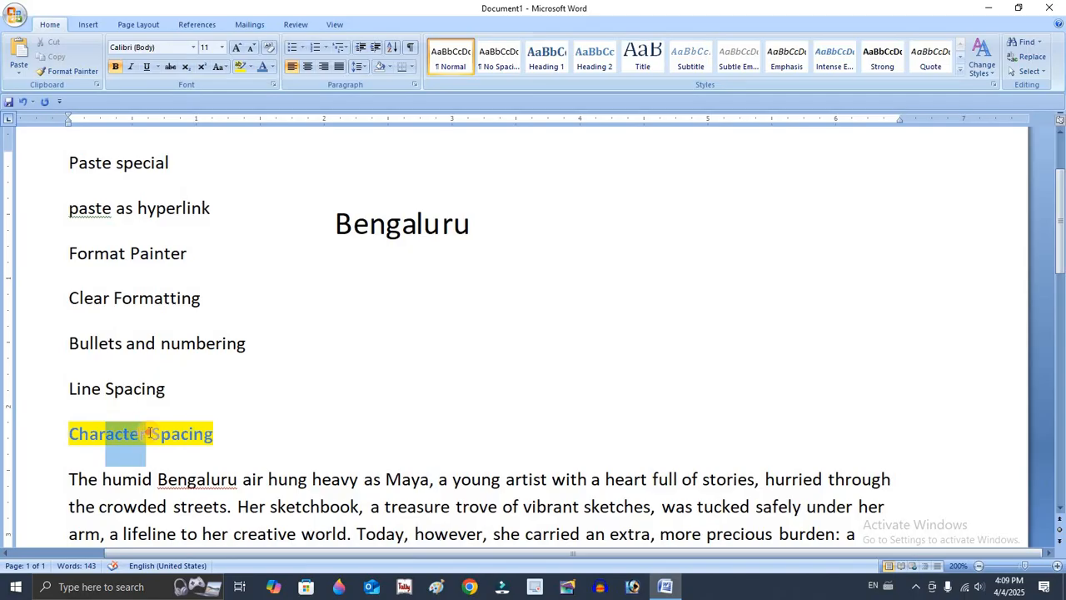
click(66, 71)
drag(250, 411, 33, 200)
click(311, 312)
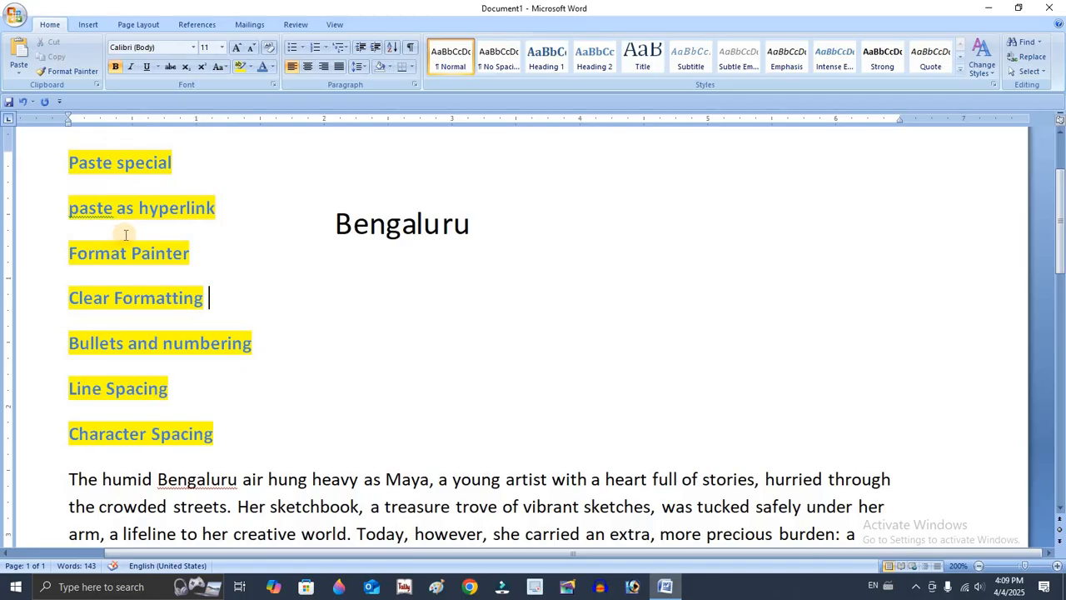
Undo both Format Painter changes on the topic lines above "Character Spacing".
key(ctrl+z)
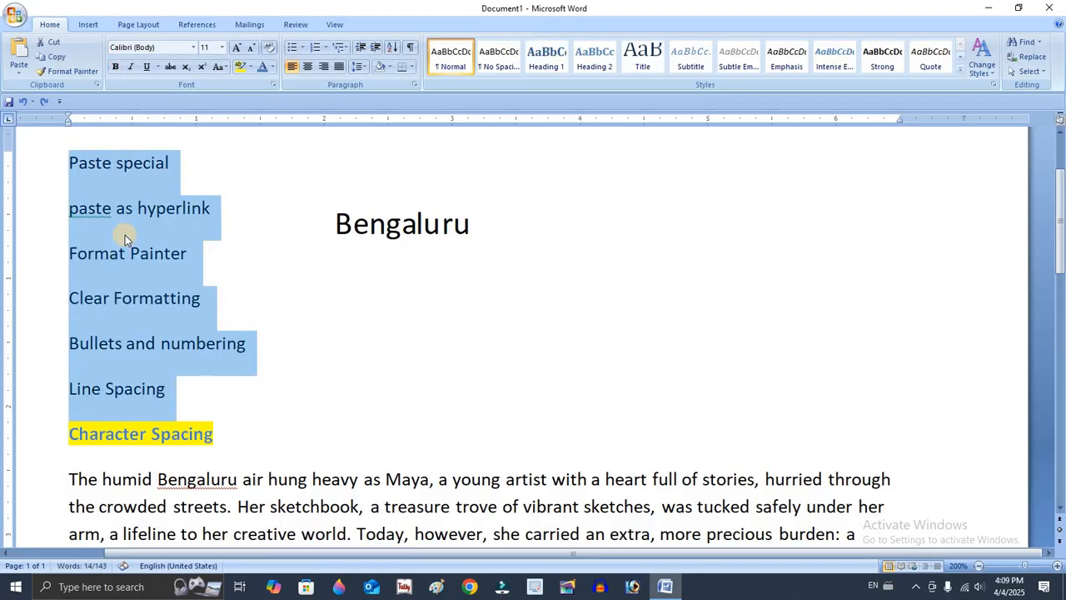
click(328, 317)
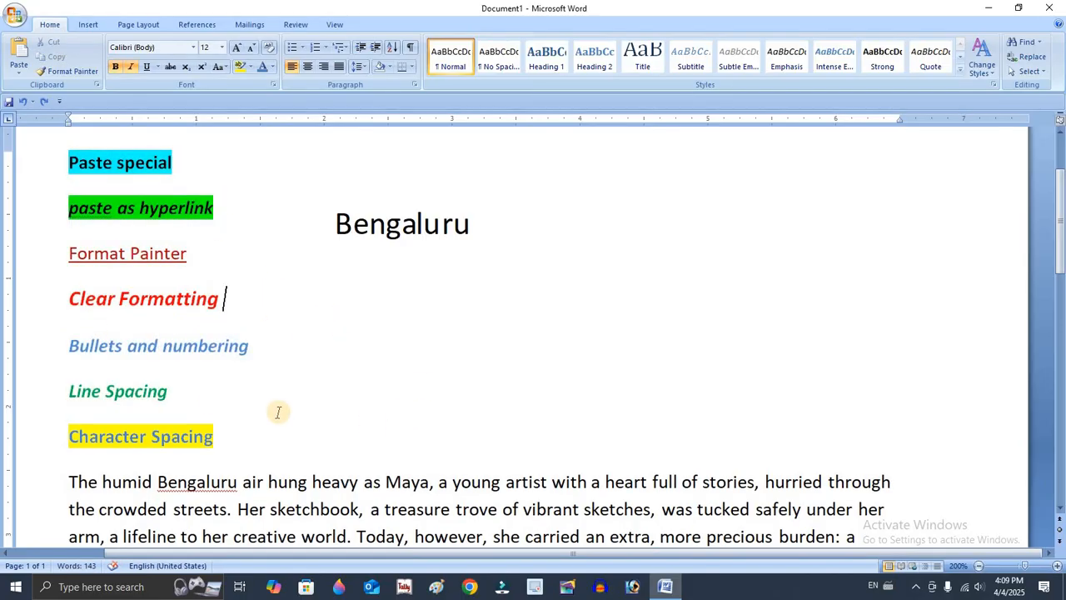
Copy the bold italic blue formatting of "Bullets and numbering" with Format Painter onto the two body paragraphs.
drag(70, 345, 269, 345)
click(73, 348)
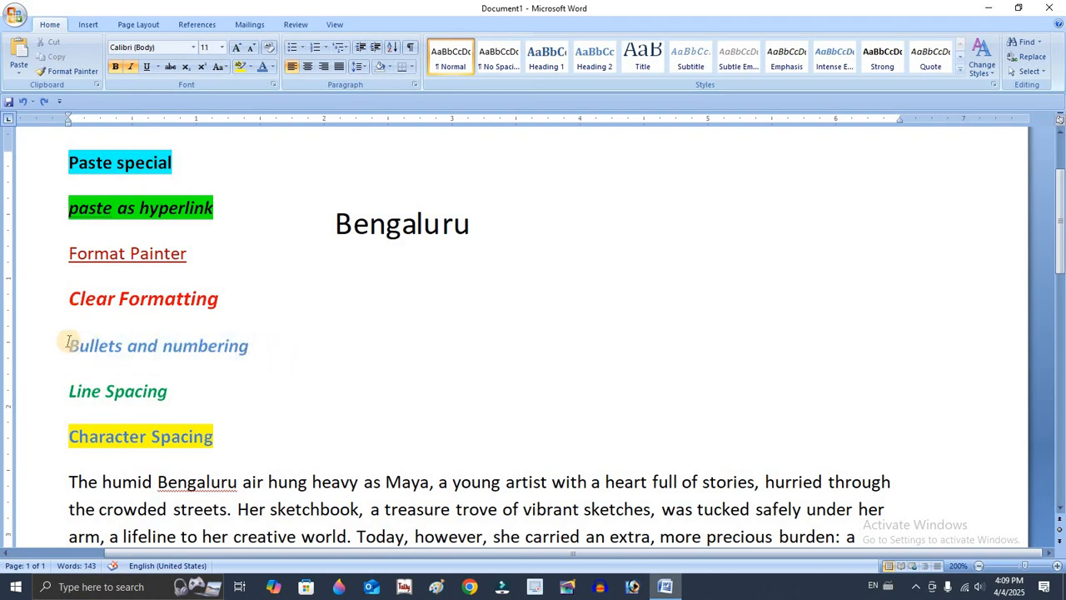
drag(89, 349, 137, 350)
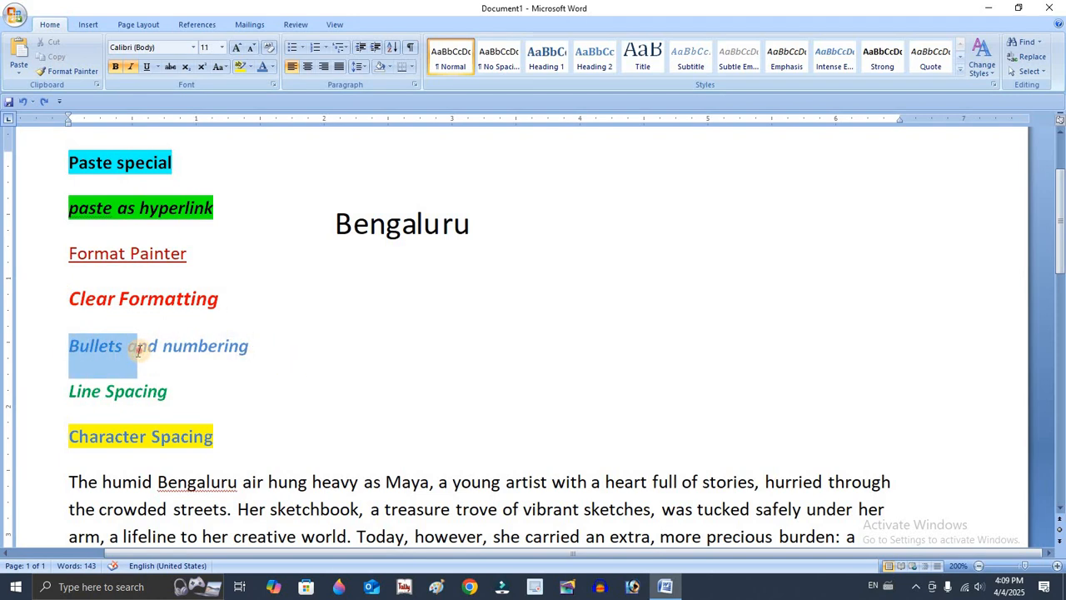
click(66, 71)
scroll(208, 308, down, 3)
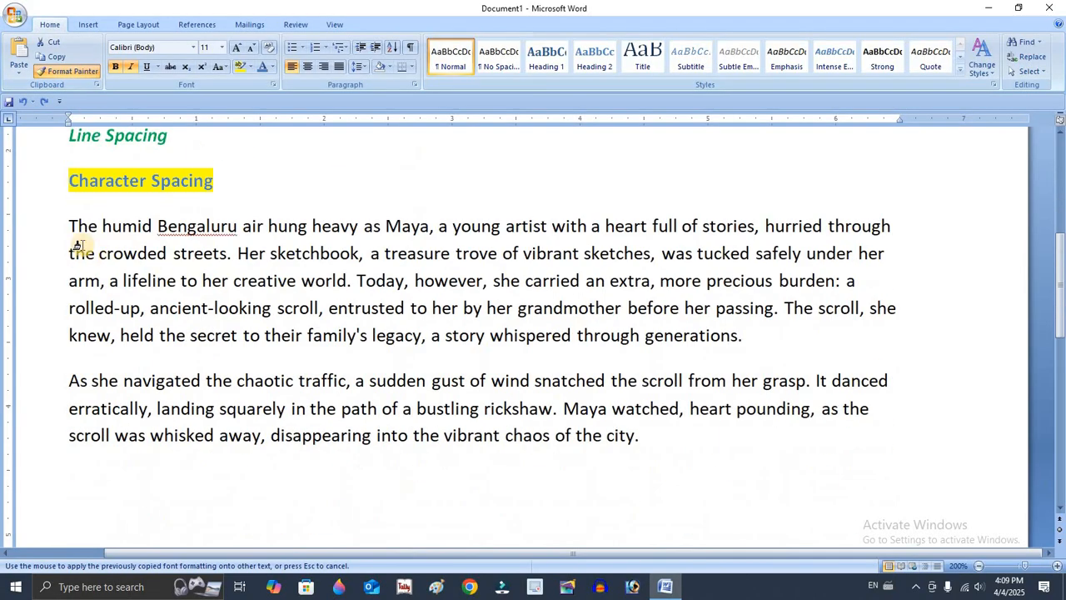
mouse_move(65, 225)
mouse_down()
mouse_move(163, 232)
mouse_move(796, 427)
mouse_move(803, 447)
mouse_up()
scroll(492, 347, up, 3)
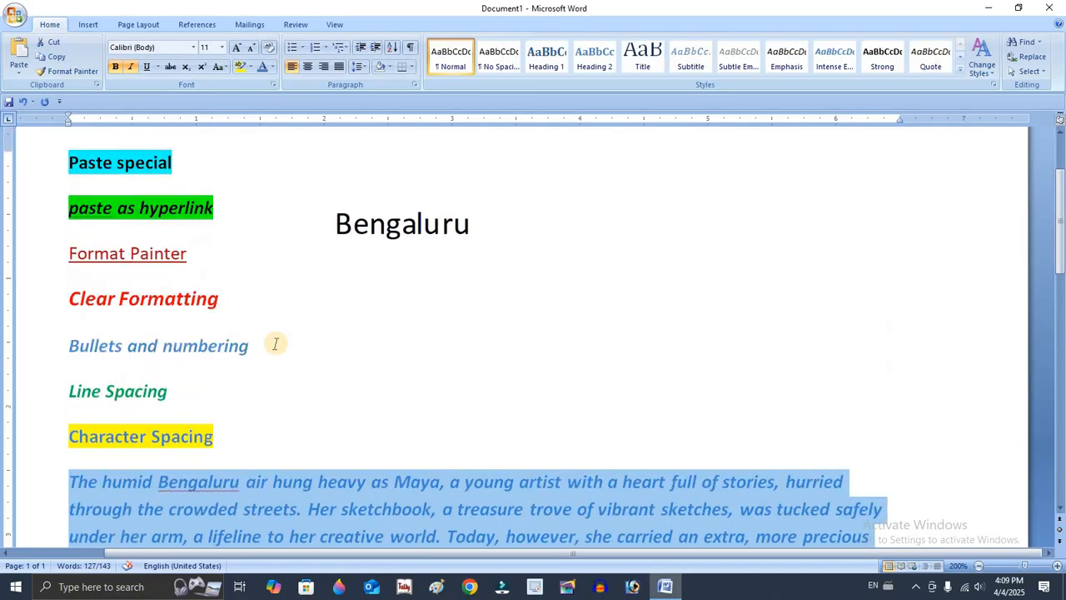
Copy the formatting of "paste as hyperlink" with Format Painter onto the last three lines of the first body paragraph.
drag(150, 214, 140, 209)
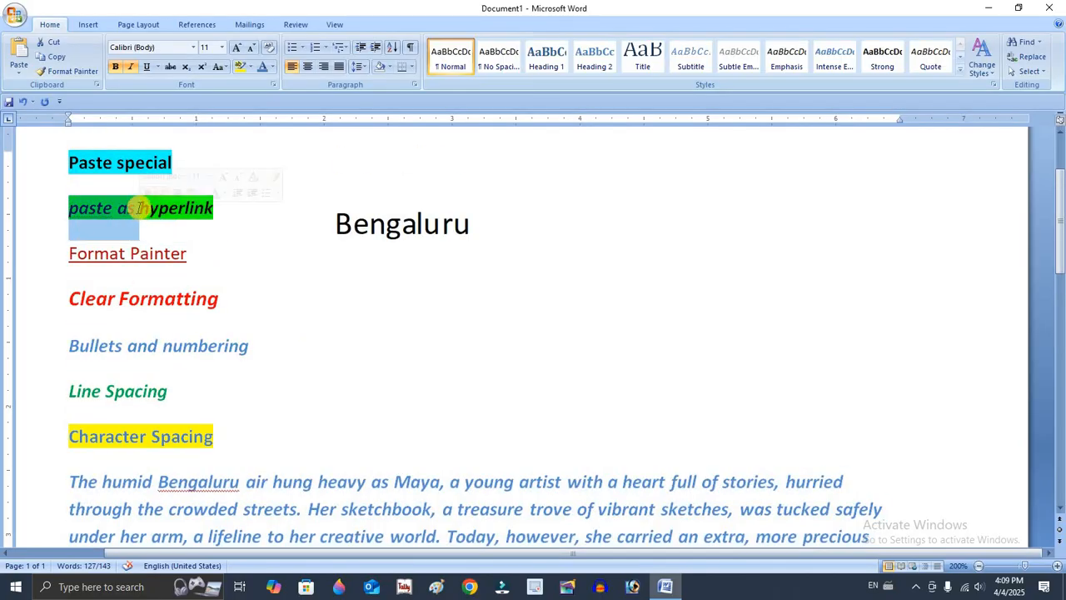
click(53, 75)
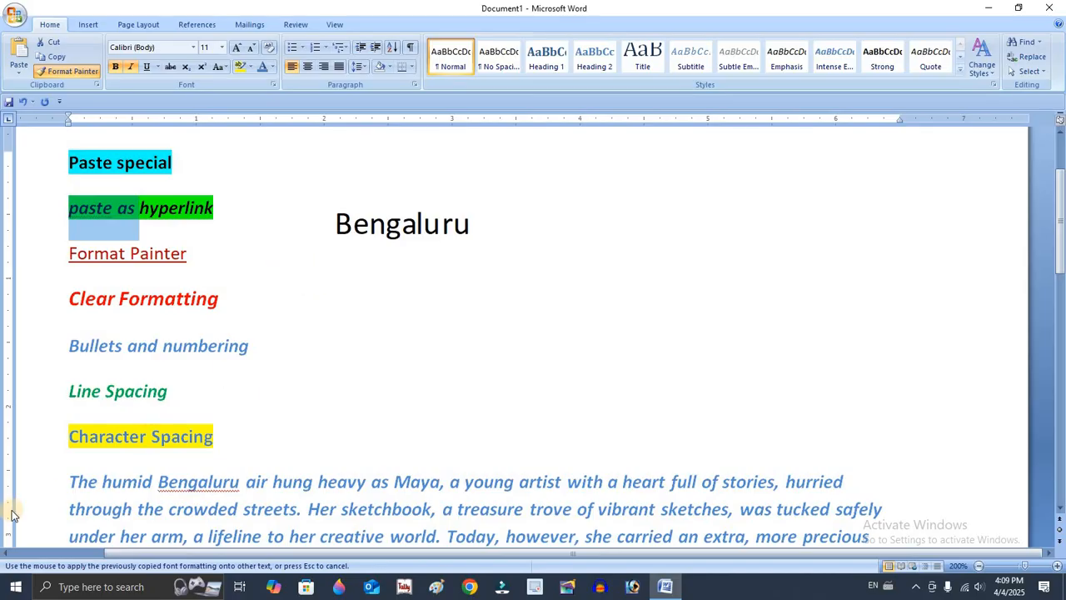
scroll(75, 414, down, 2)
mouse_move(67, 411)
mouse_down()
mouse_move(436, 447)
mouse_move(814, 453)
mouse_move(885, 467)
mouse_up()
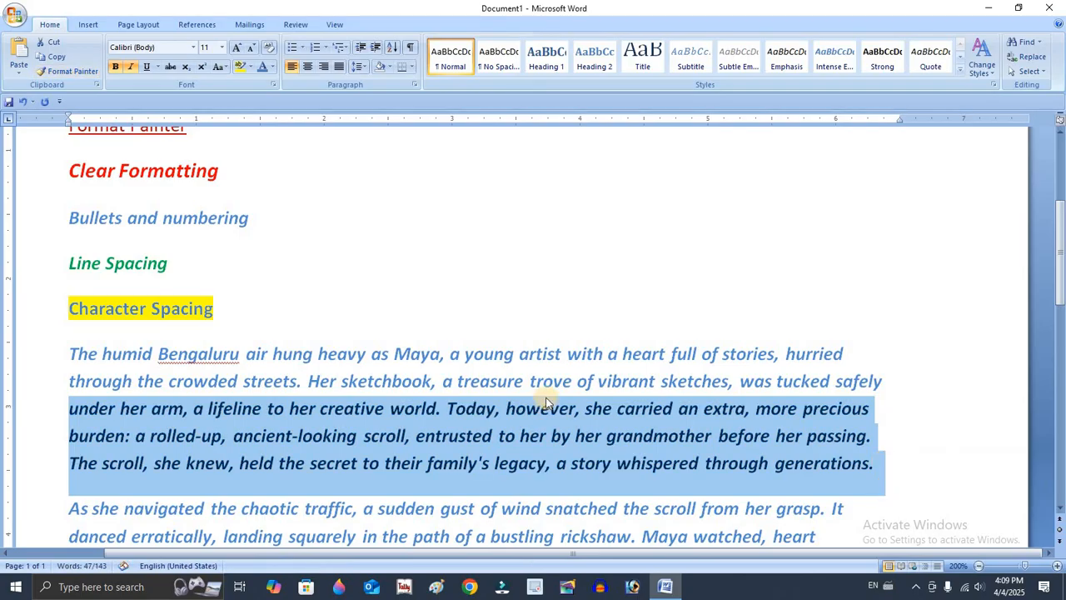
click(506, 407)
Clear the formatting of all topic lines and both body paragraphs.
scroll(34, 414, up, 4)
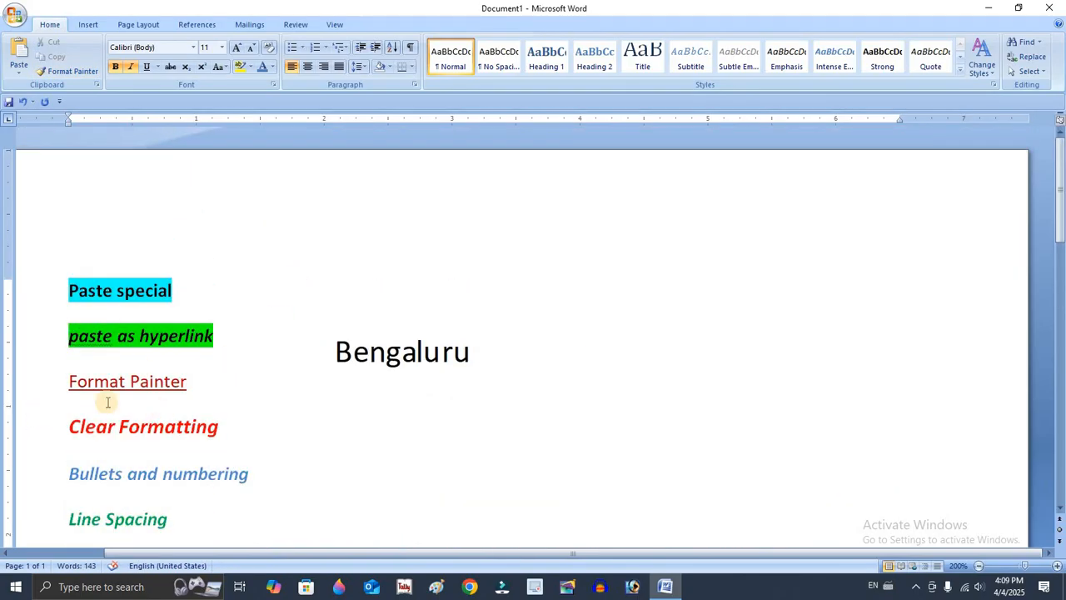
scroll(200, 393, down, 6)
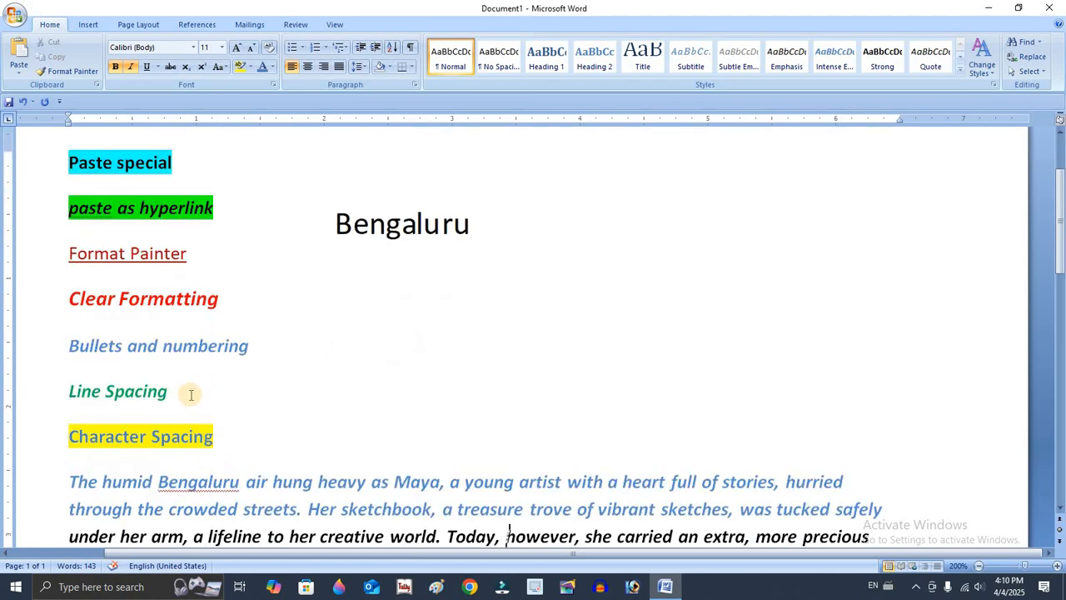
scroll(83, 334, up, 6)
drag(52, 289, 613, 442)
scroll(613, 442, up, 10)
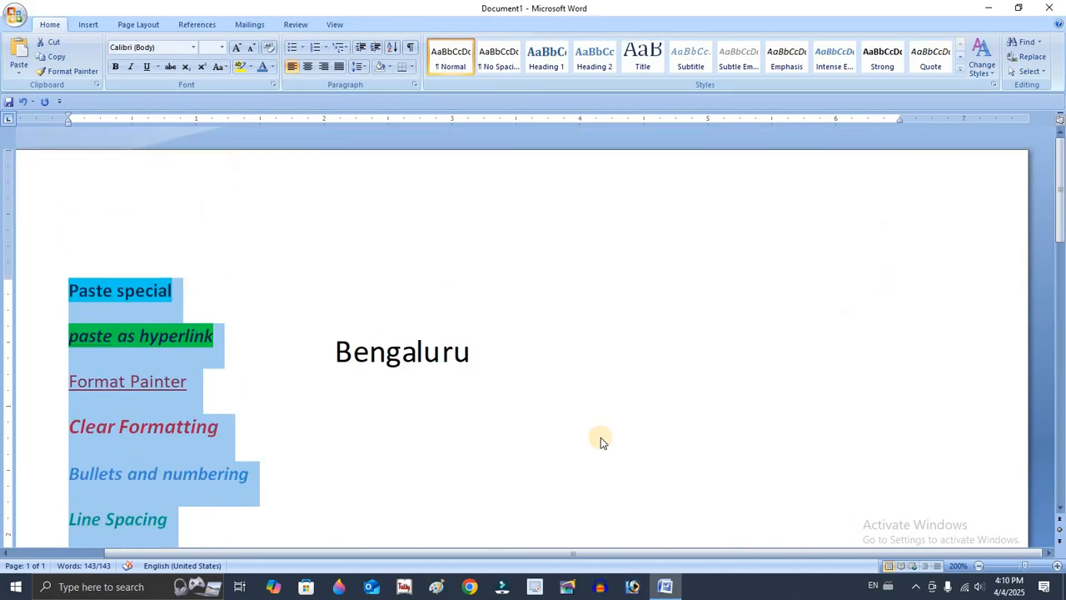
click(269, 50)
scroll(339, 277, down, 5)
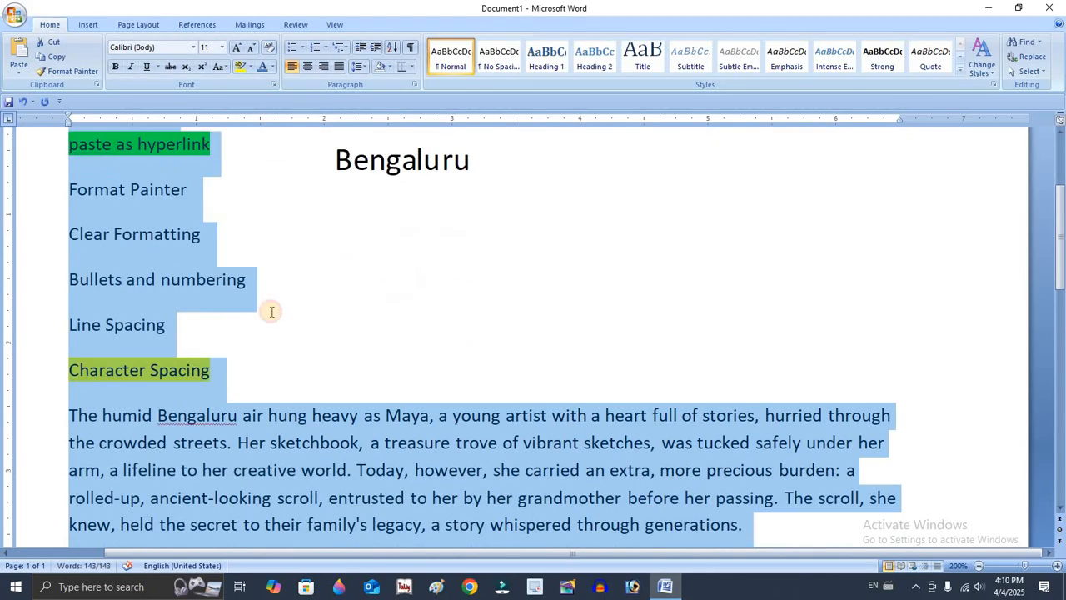
click(271, 311)
scroll(267, 309, down, 6)
scroll(266, 310, up, 7)
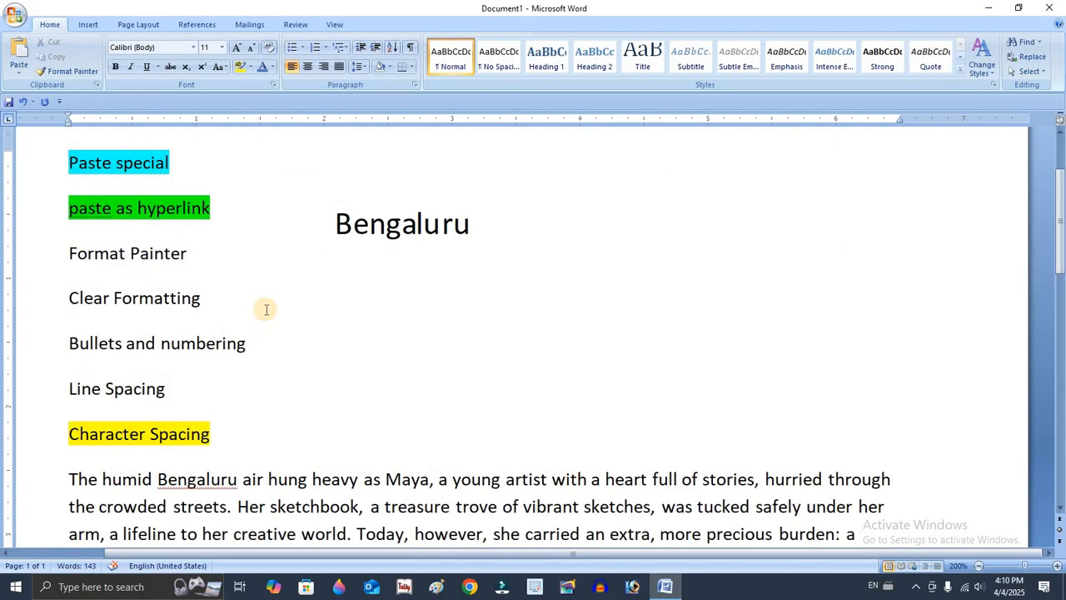
scroll(267, 310, up, 3)
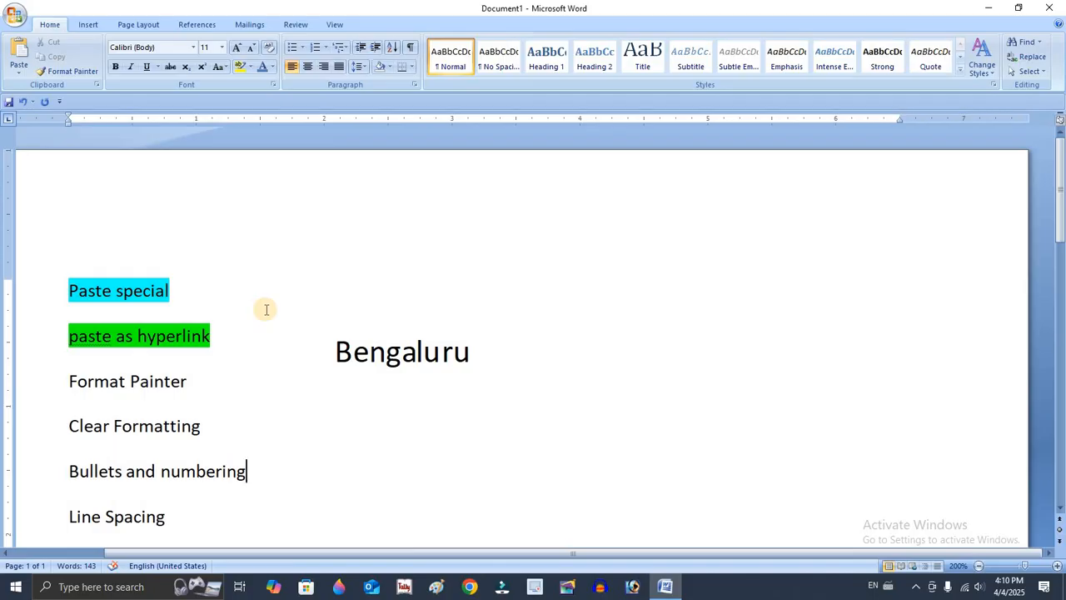
Undo the Clear Formatting applied to the document text.
key(ctrl+z)
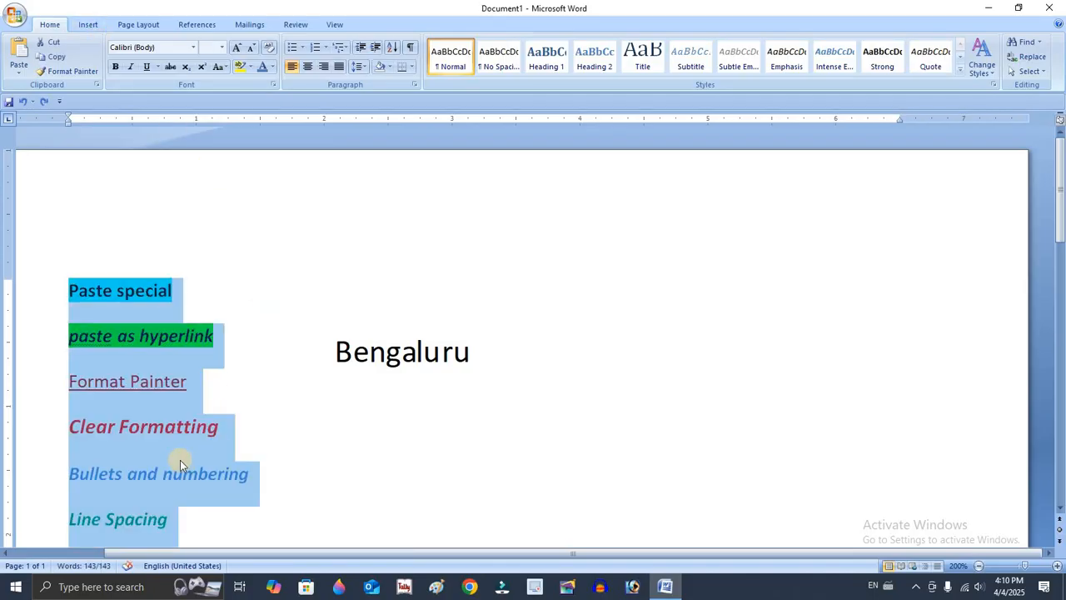
click(190, 430)
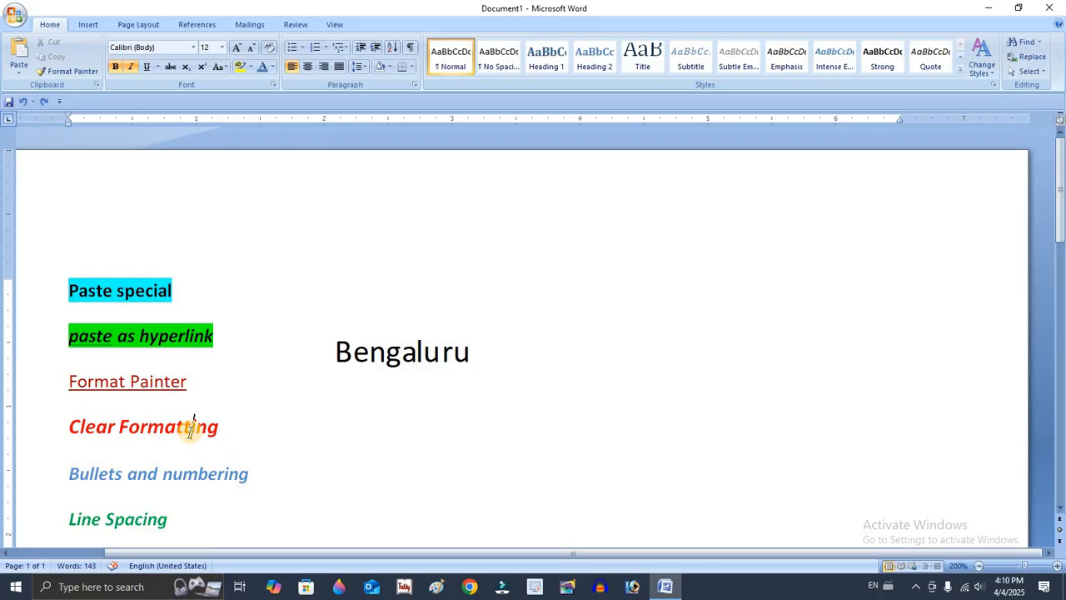
Apply check mark bullets to the lines from "Paste special" through "Character Spacing".
scroll(163, 395, down, 3)
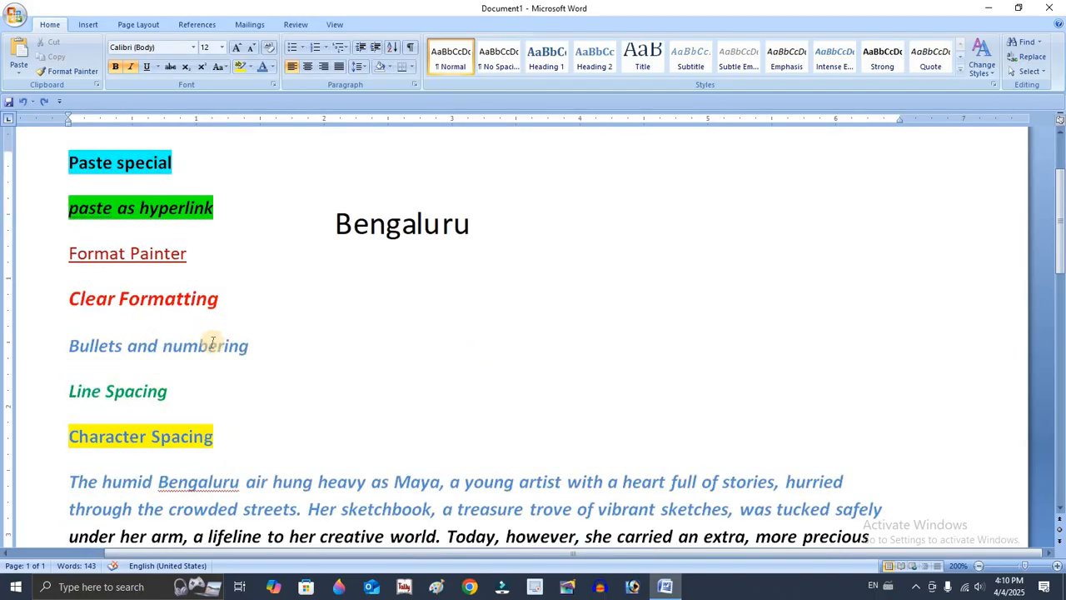
click(241, 346)
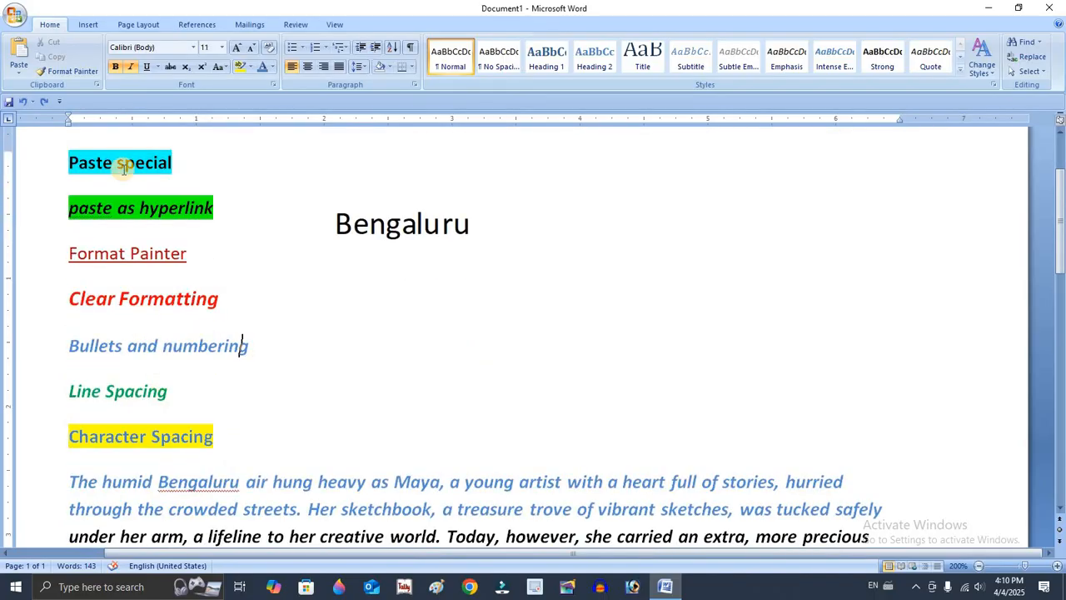
click(56, 164)
click(70, 162)
drag(68, 161, 247, 428)
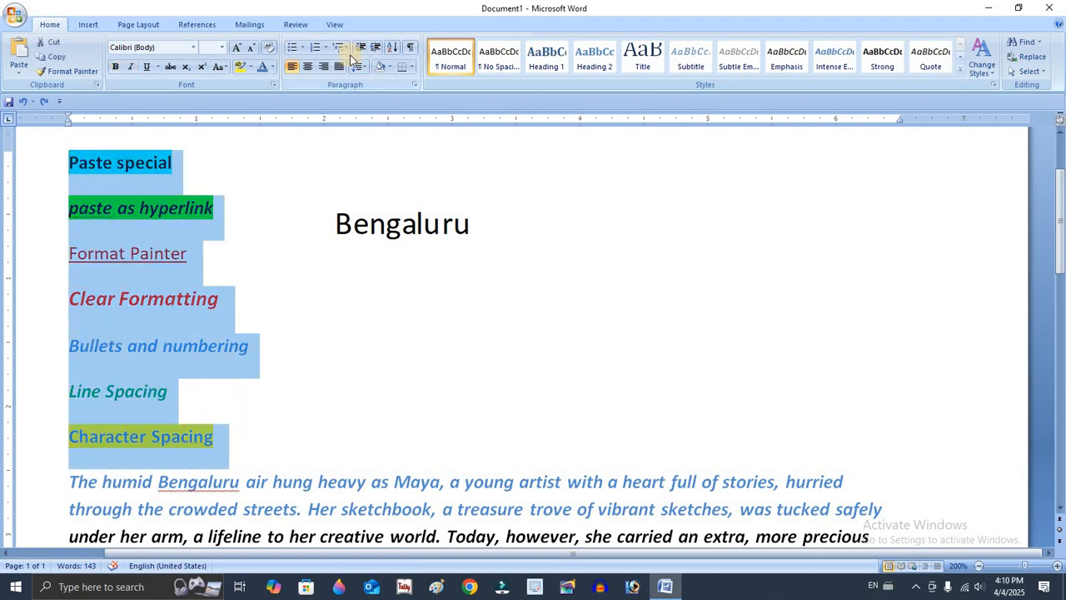
click(302, 48)
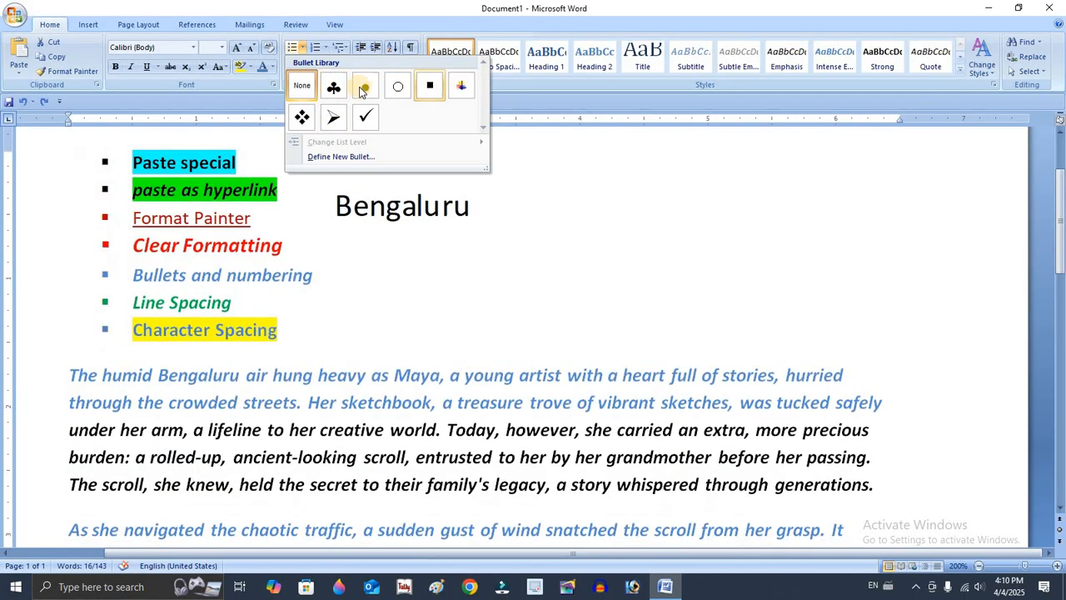
click(365, 116)
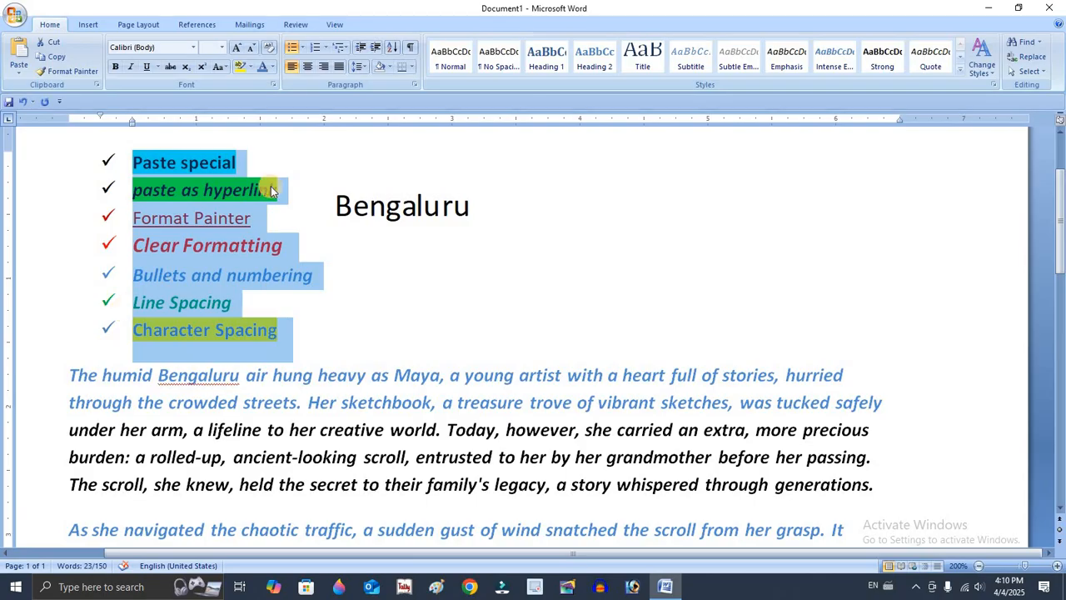
Number the lines from "Paste special" through "Character Spacing" with the lowercase Roman numeral format (i., ii., iii.).
click(329, 53)
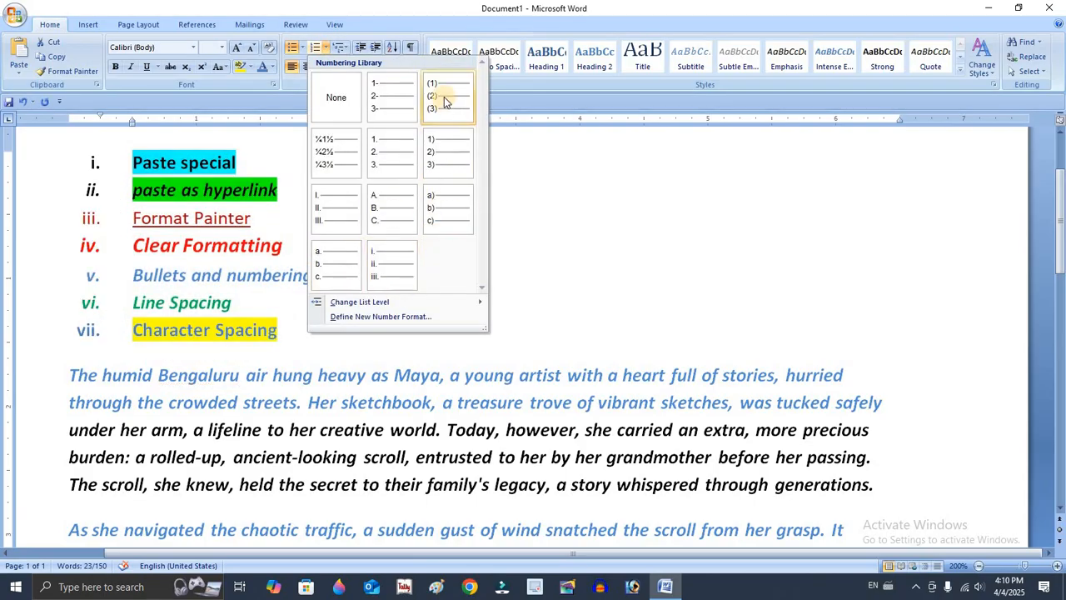
click(384, 269)
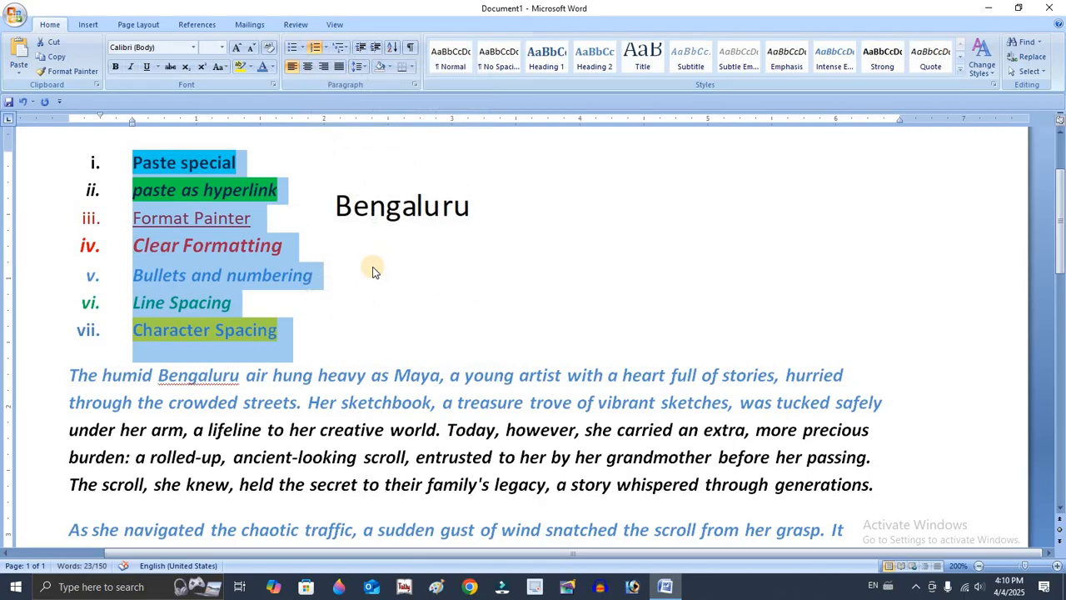
click(326, 287)
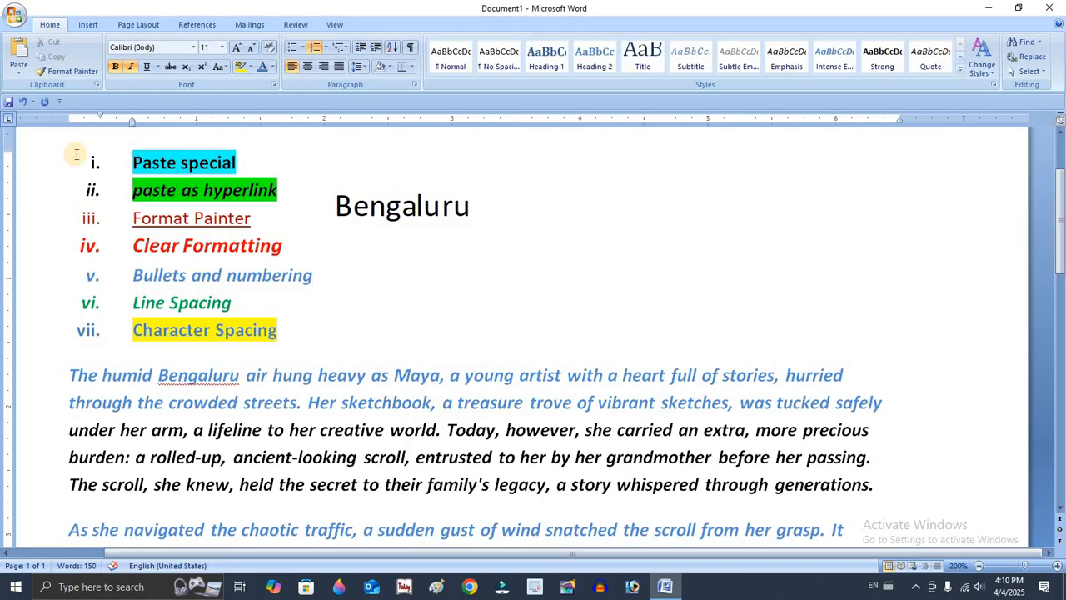
Select the whole numbered topic list and view its indents and spacing settings in the Paragraph dialog without changing them.
drag(131, 160, 322, 326)
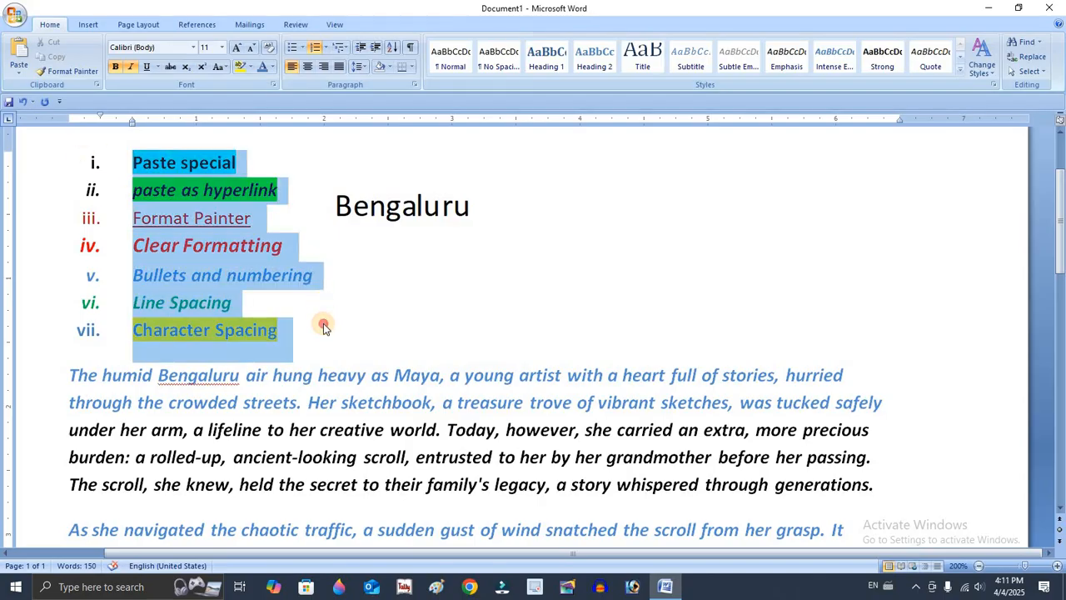
click(70, 169)
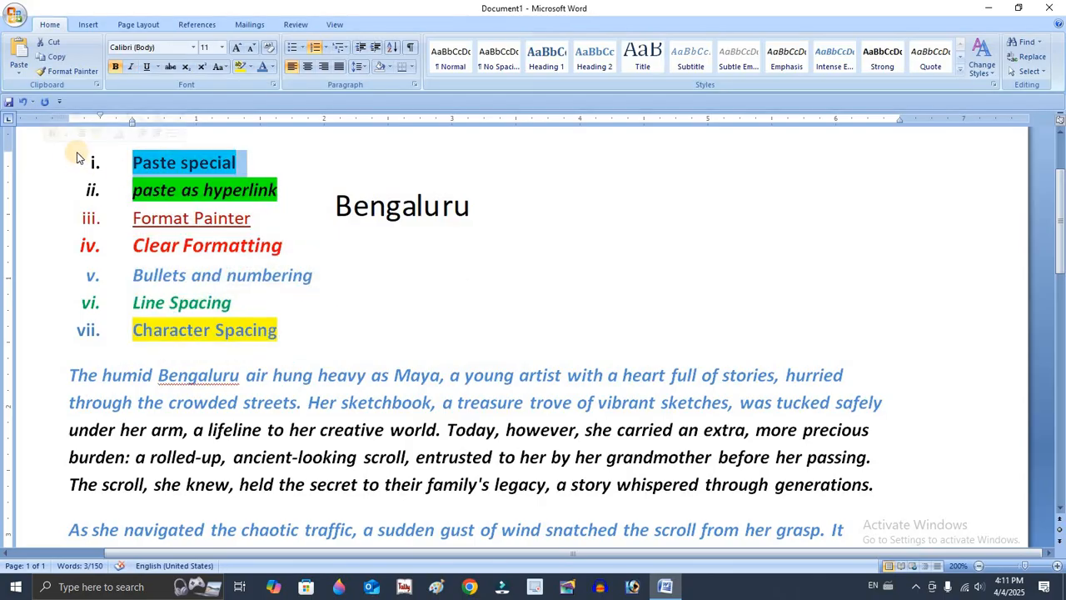
drag(133, 161, 325, 338)
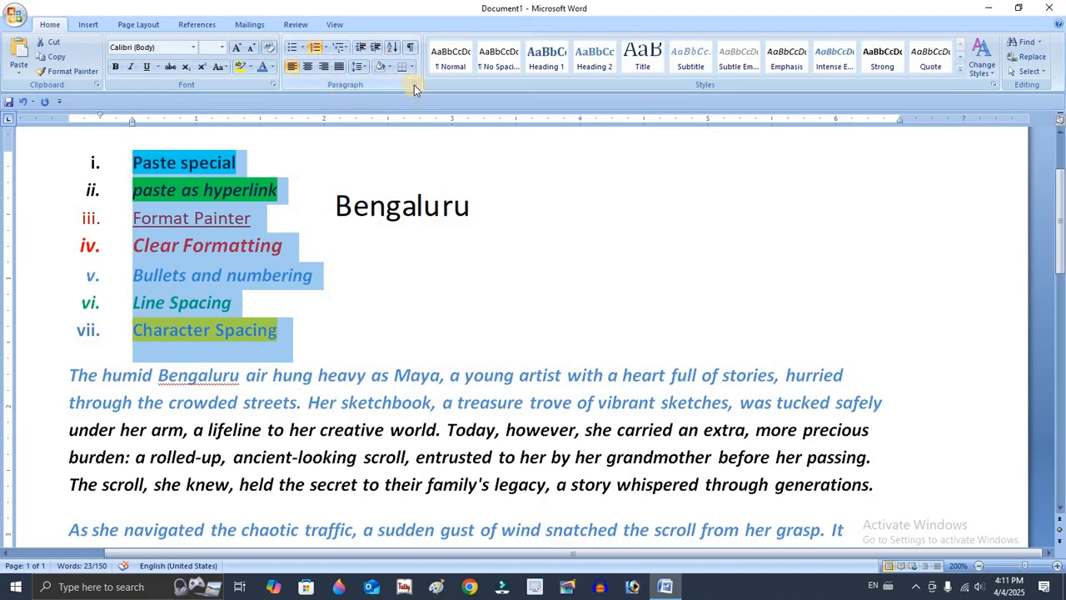
click(414, 85)
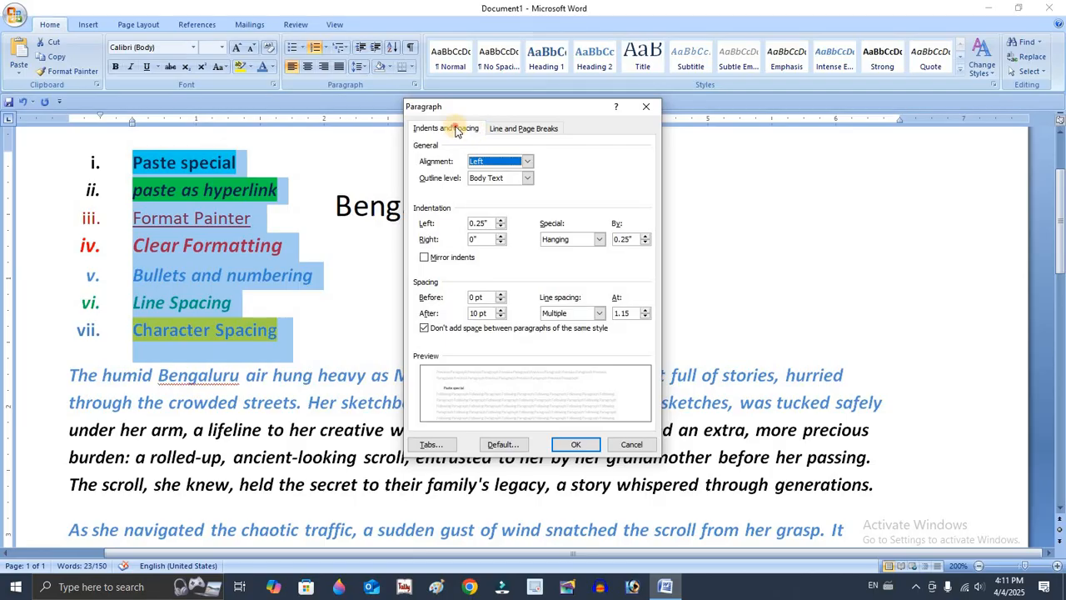
click(456, 130)
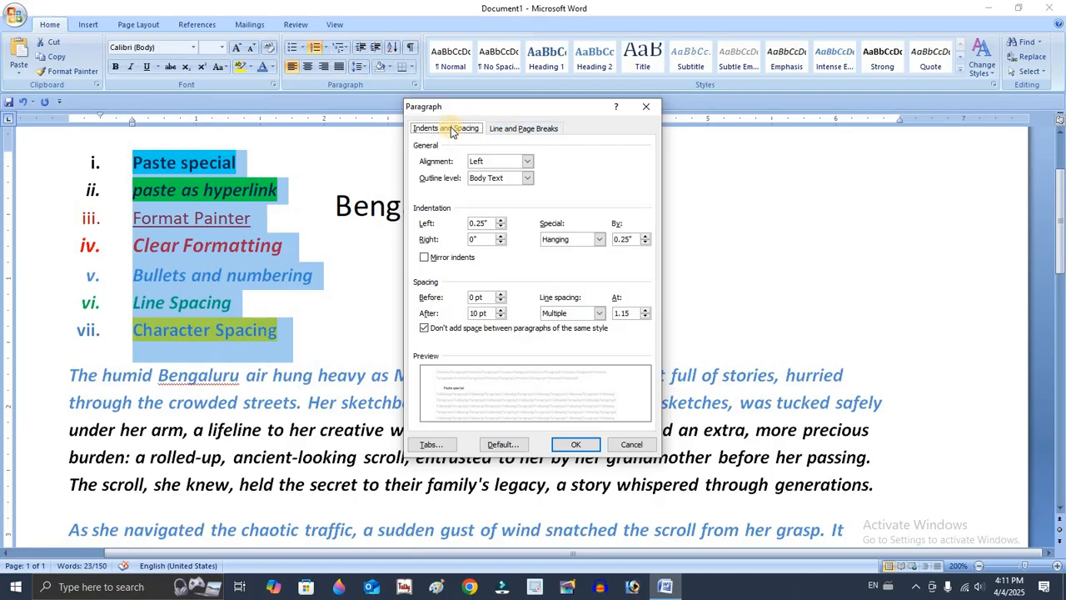
click(631, 446)
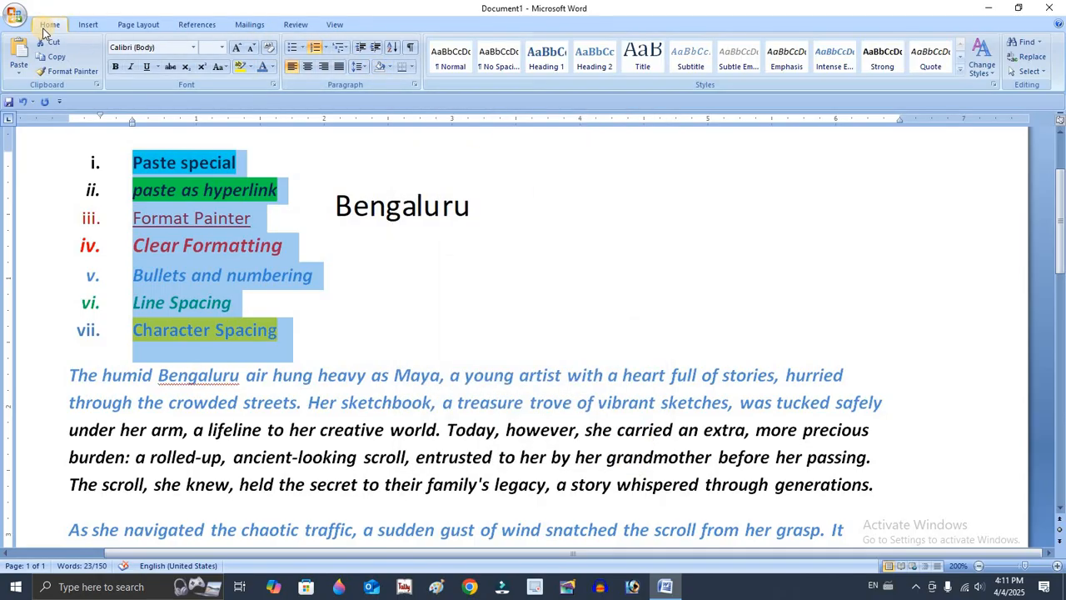
Try line spacings of 2.0 and 3.0 on the numbered topic list and look over the spread-out lines.
click(361, 69)
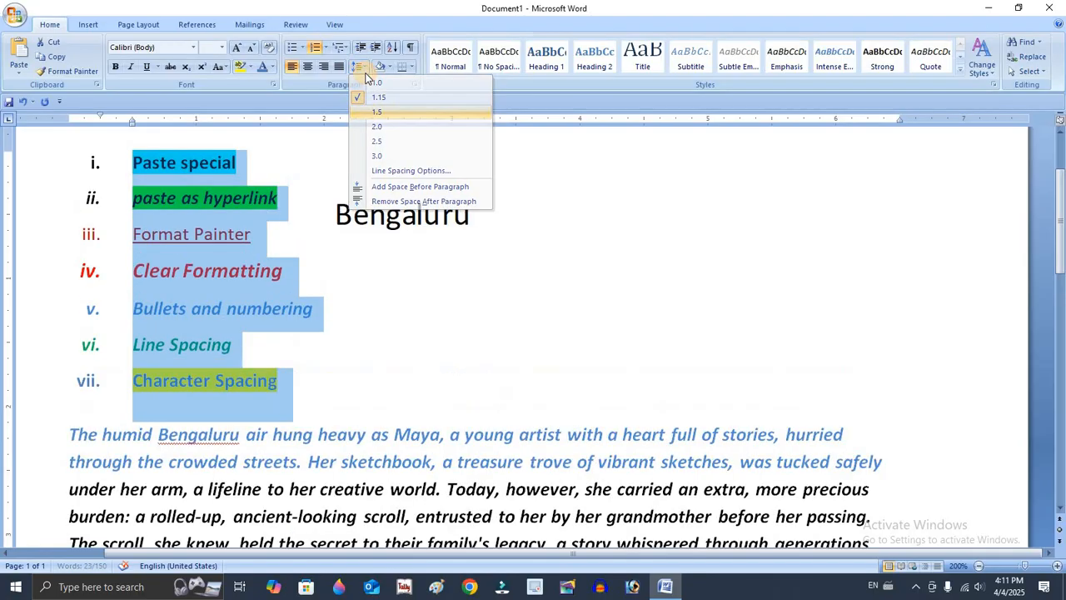
click(371, 125)
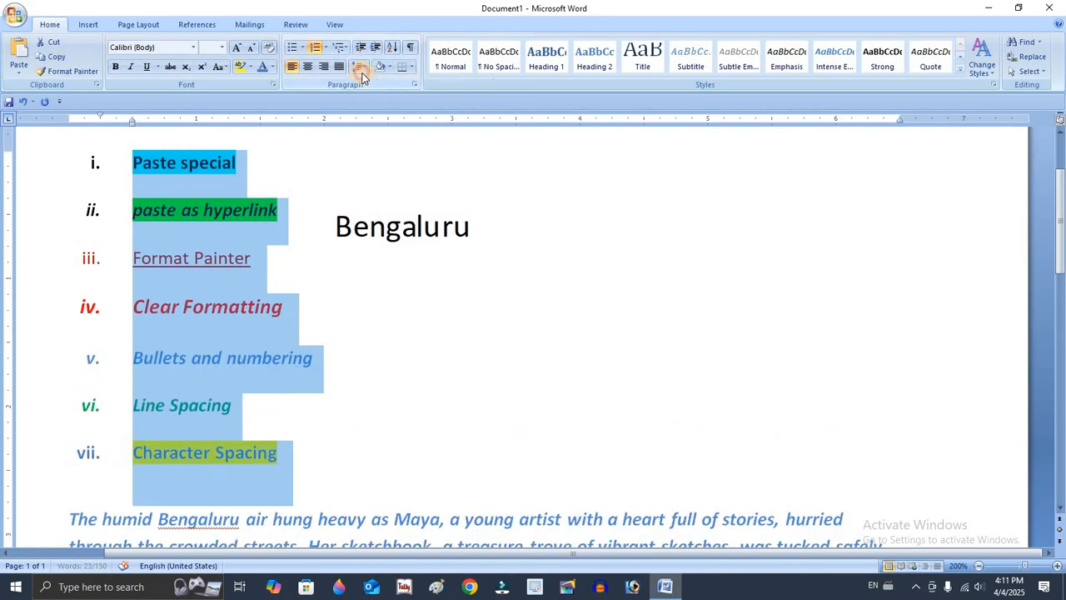
click(359, 65)
click(371, 157)
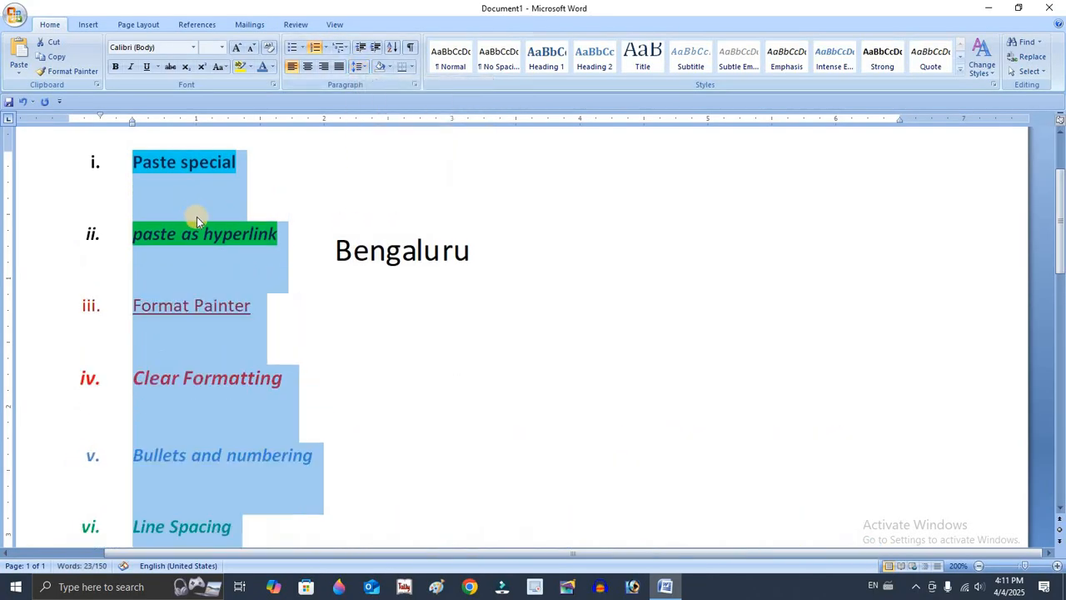
scroll(199, 213, down, 5)
scroll(200, 215, up, 6)
scroll(199, 225, up, 1)
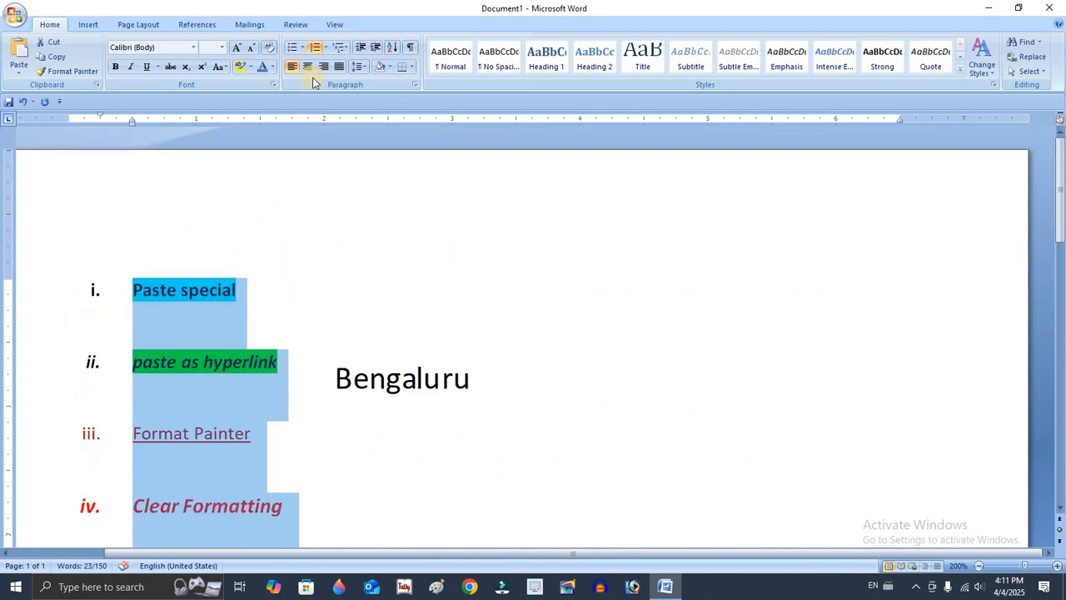
Set the line spacing of the numbered topic list to 1.0 and deselect the list.
click(358, 66)
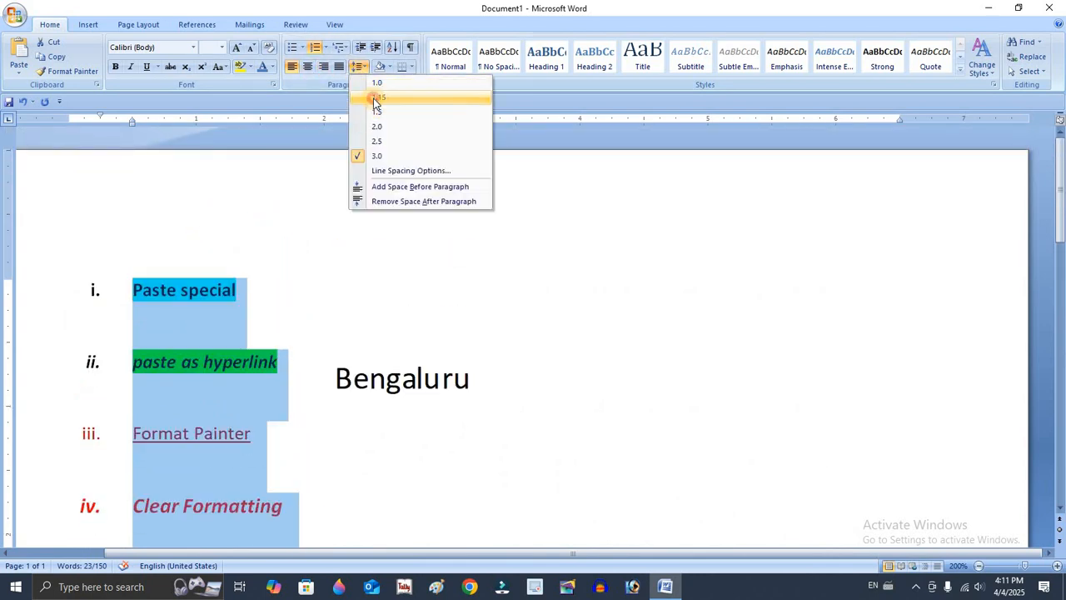
click(375, 84)
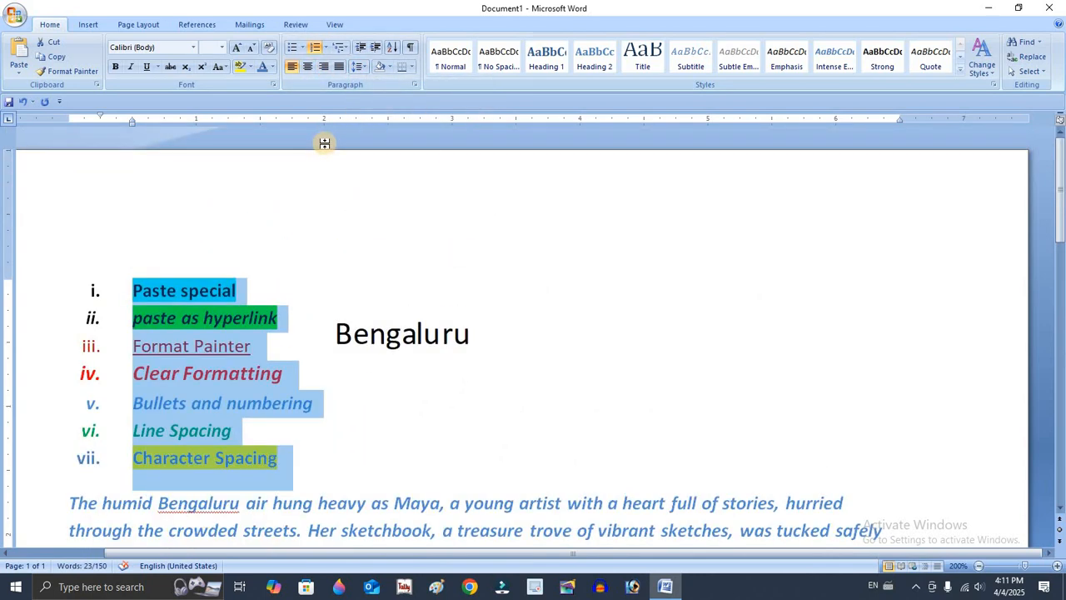
double_click(325, 144)
click(375, 206)
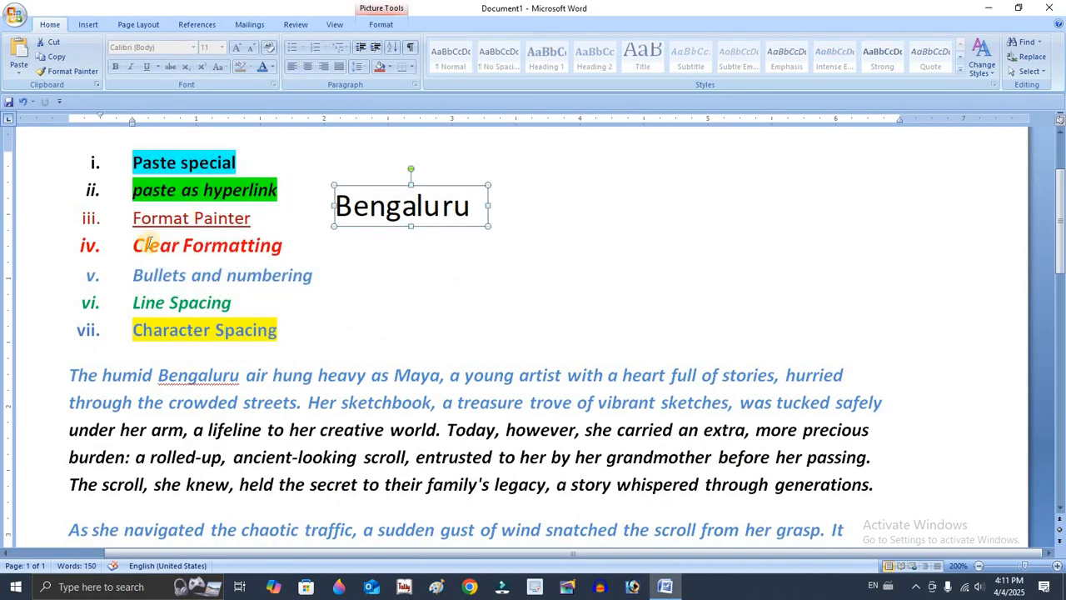
Set the character scale of the "Format Painter" list line to 150% in the character spacing settings.
drag(133, 218, 257, 218)
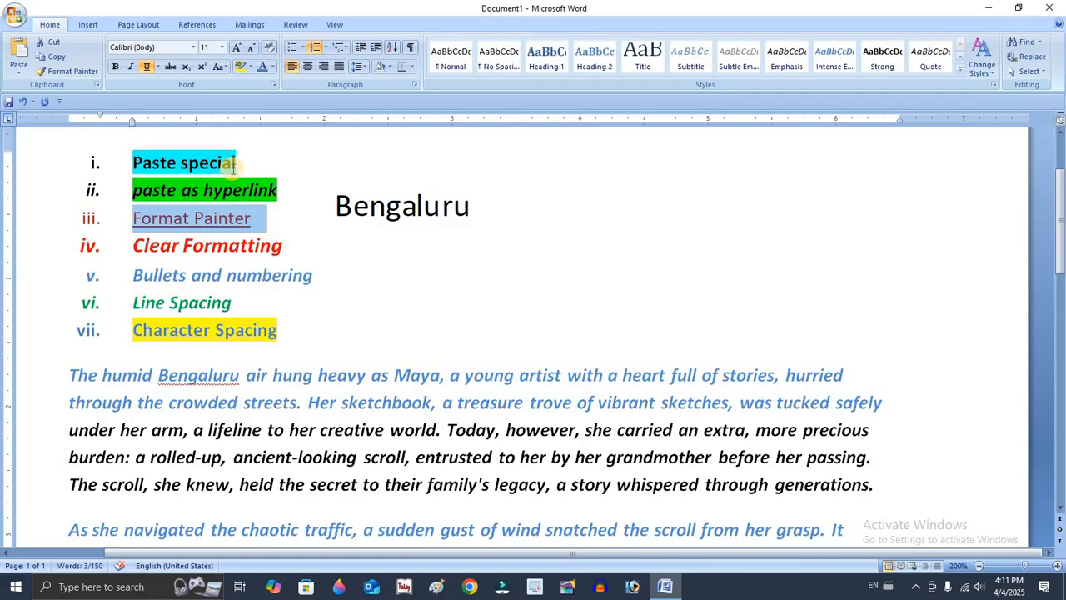
click(274, 84)
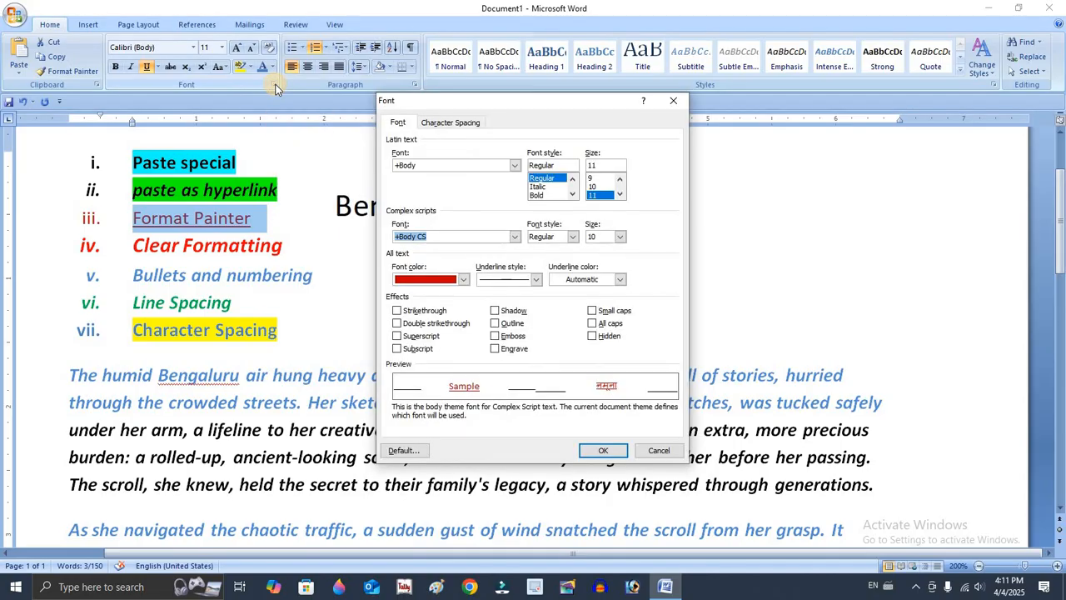
click(458, 124)
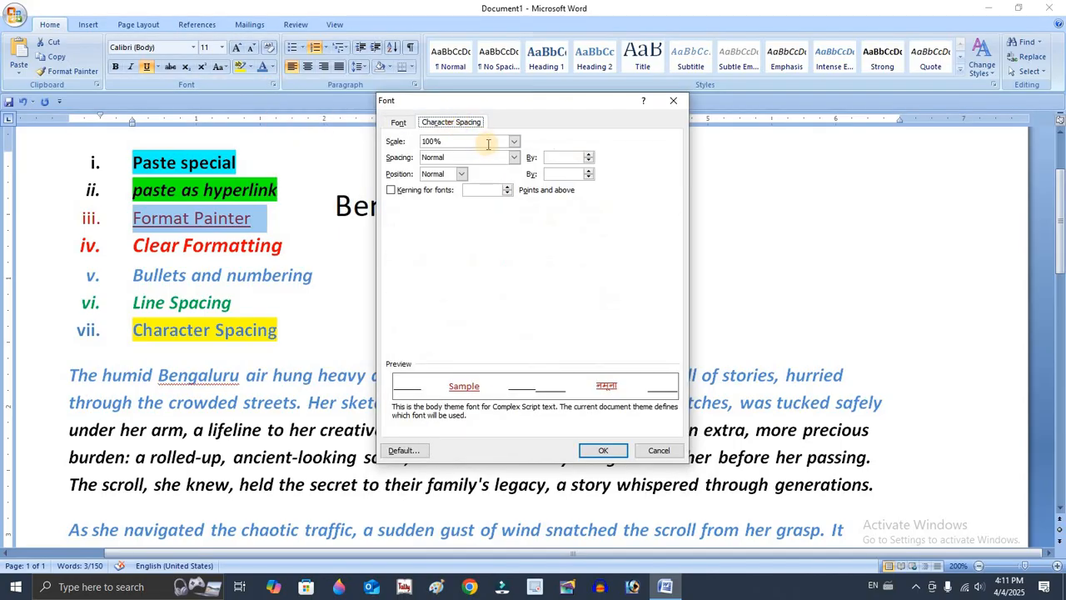
click(514, 141)
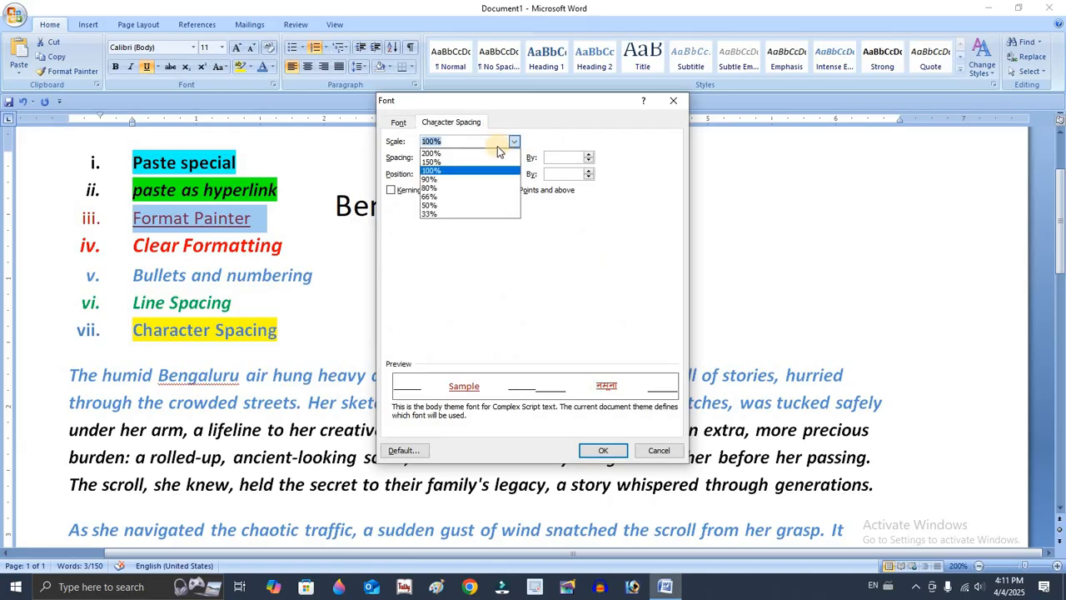
click(458, 162)
click(601, 450)
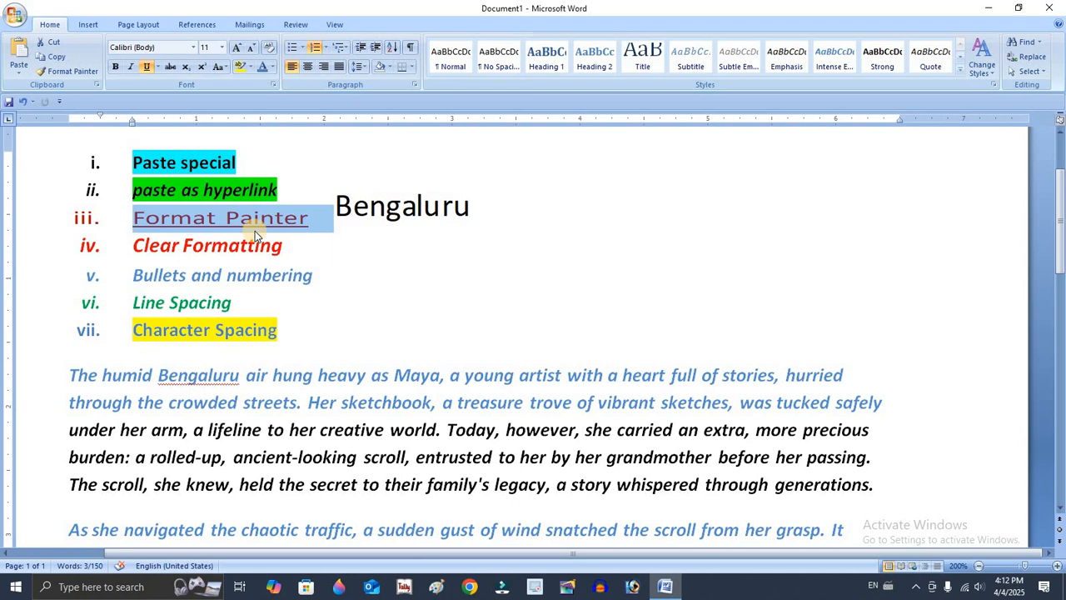
Undo the character scaling on the "Format Painter" line and deselect it.
key(ctrl+z)
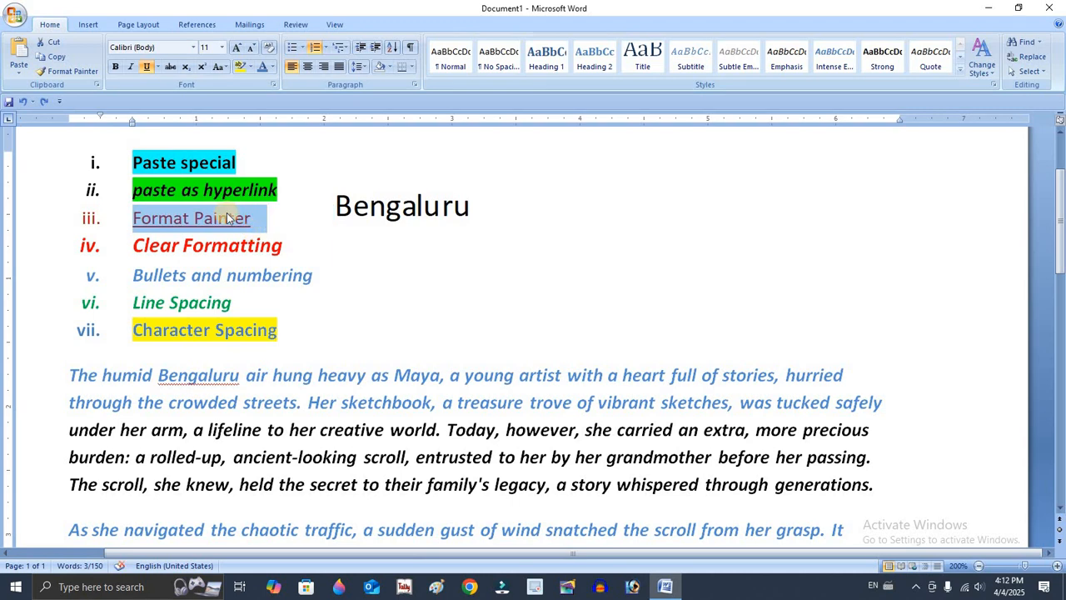
click(271, 310)
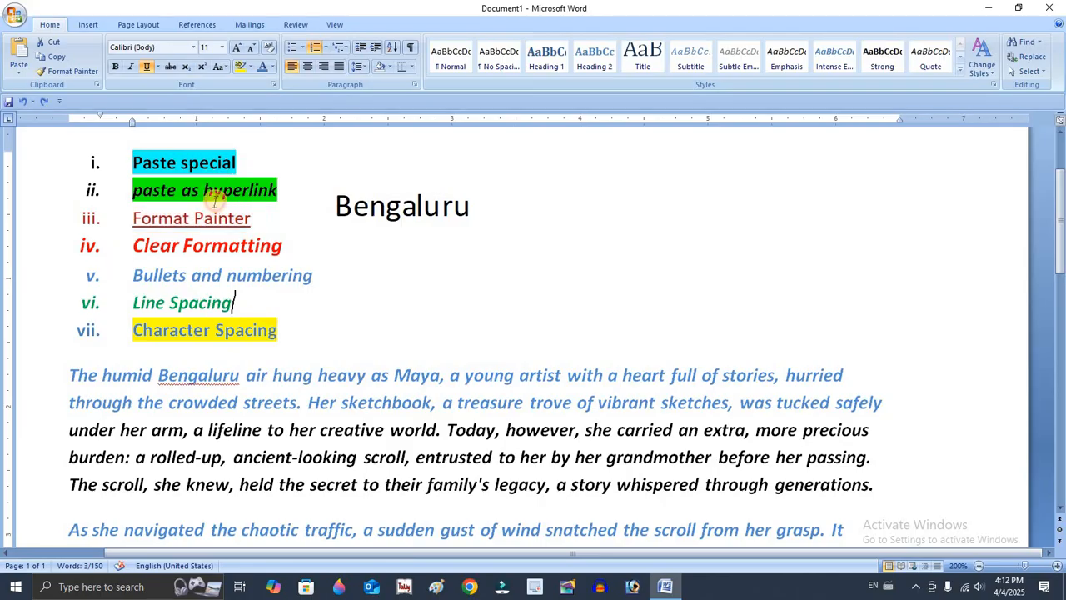
Select all numbered topic lines from "Paste special" through "Character Spacing".
drag(133, 162, 288, 331)
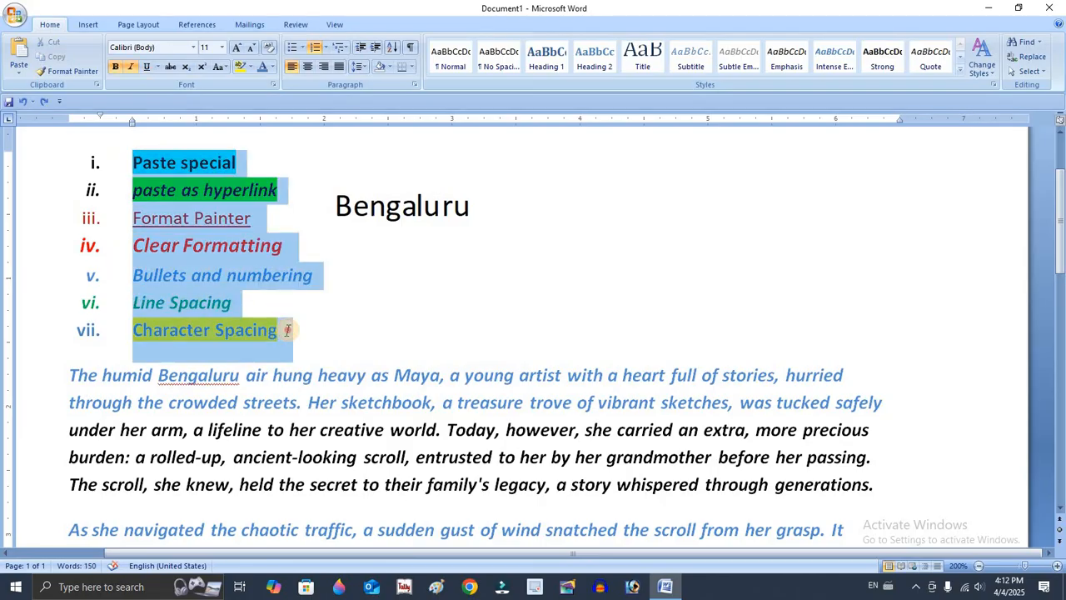